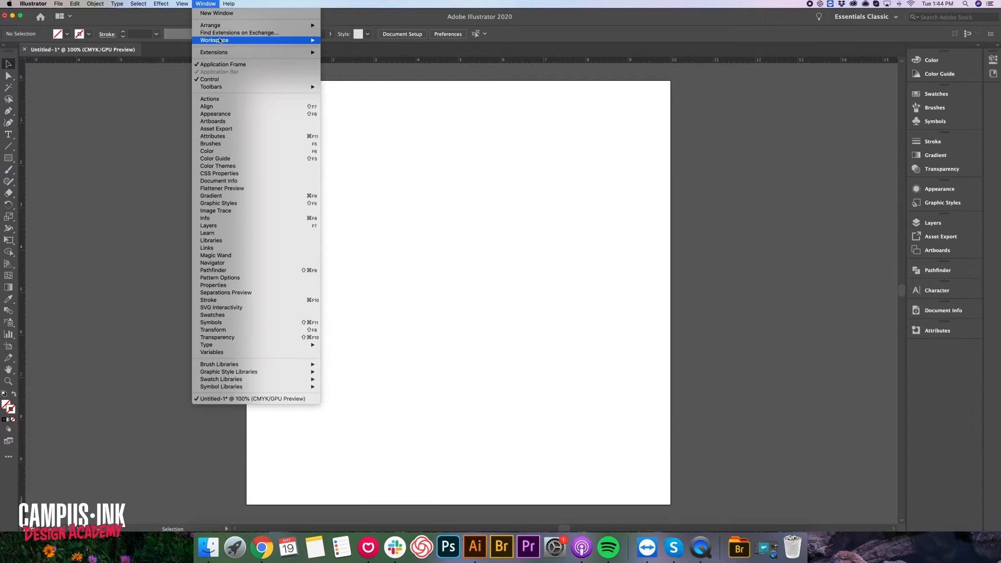
Activate the Pen tool and set no fill with a solid black 1 pt stroke
left_click(358, 112)
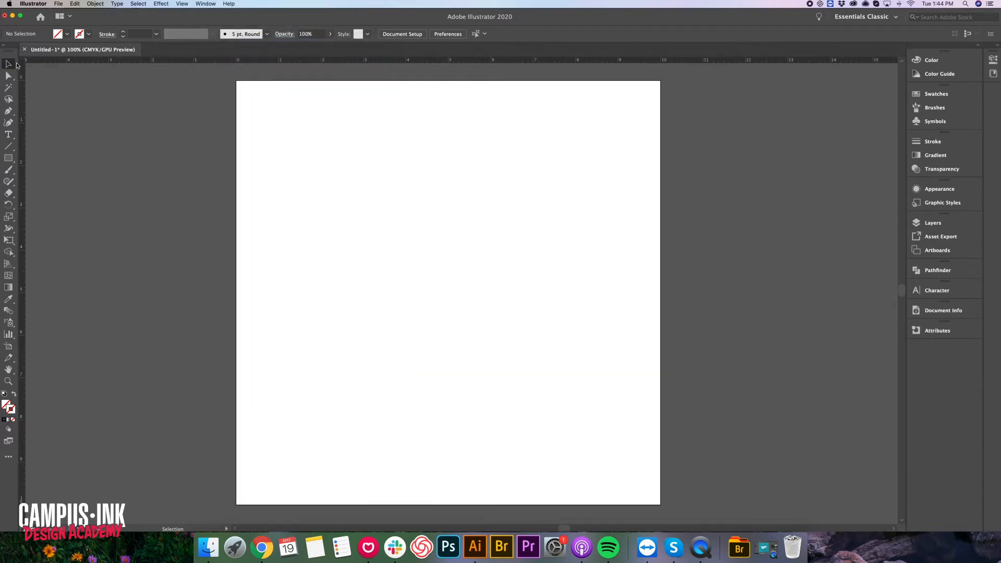
left_click(9, 112)
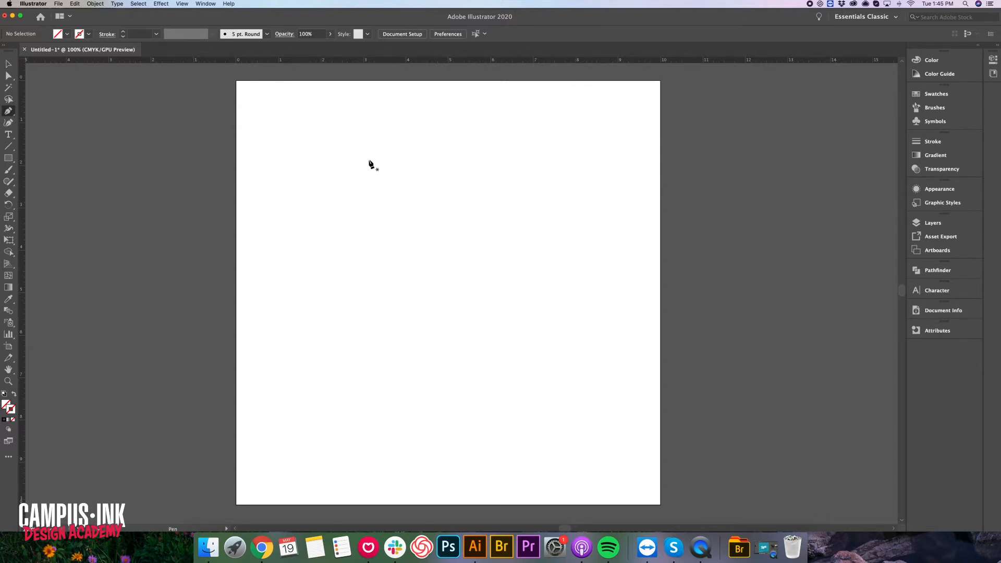
key("comma")
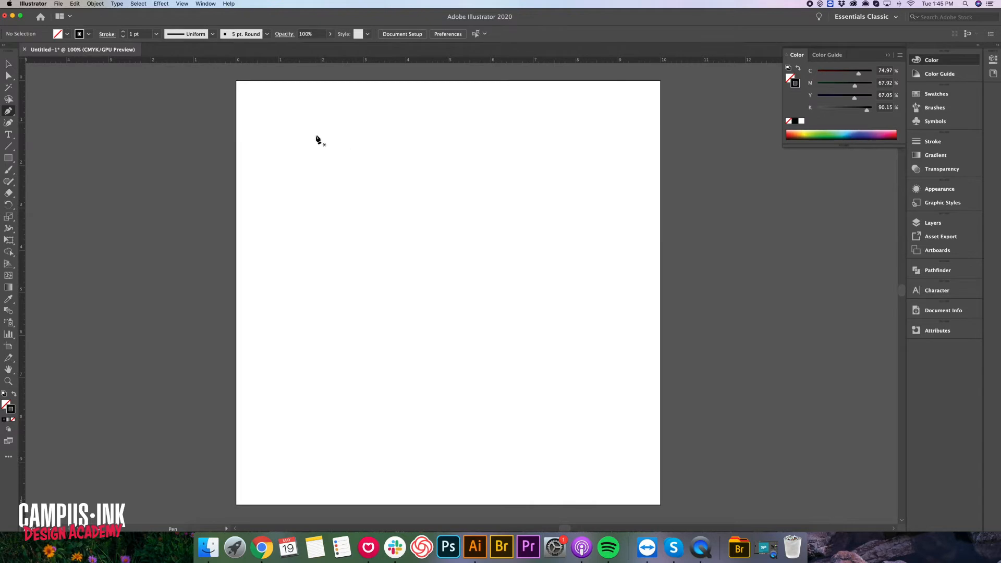
Draw an open zigzag path of straight segments across the upper half of the artboard and delete it
left_click(282, 125)
left_click(454, 133)
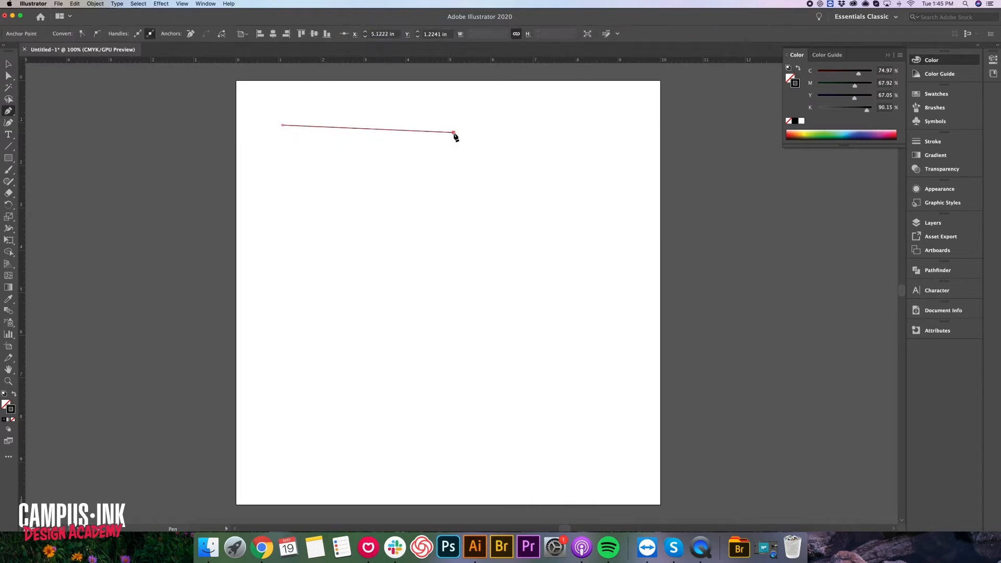
left_click(432, 198)
left_click(318, 201)
left_click(288, 164)
left_click(271, 206)
left_click(333, 252)
left_click(384, 233)
left_click(414, 268)
left_click(450, 243)
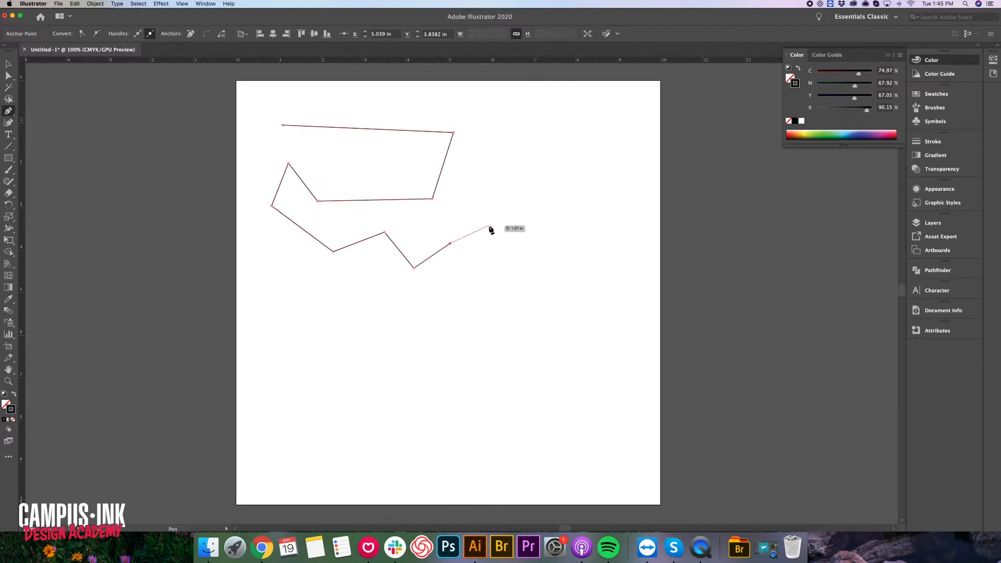
left_click_drag(539, 315, 540, 315)
key("Delete")
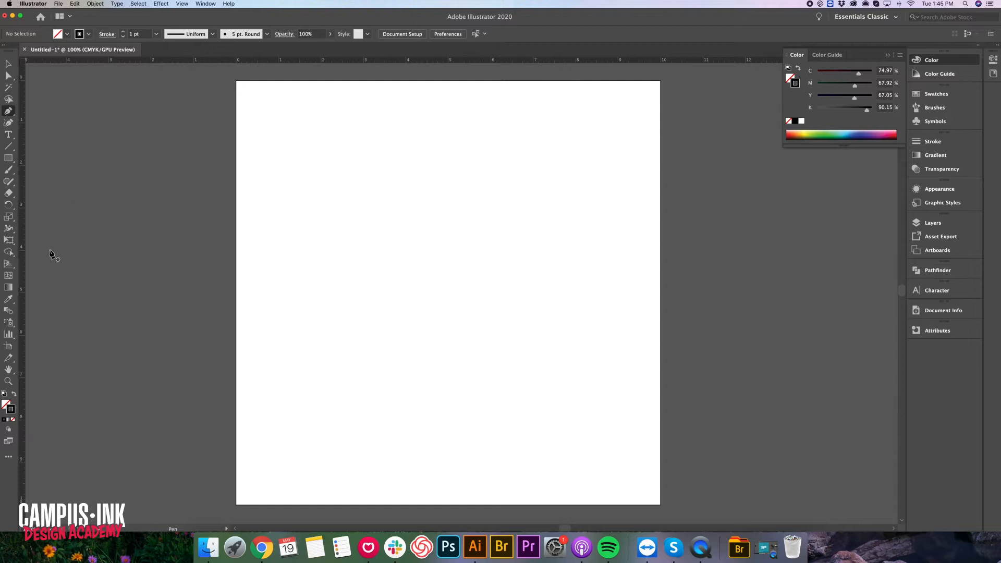
Swap fill and stroke back and forth, clear the stroke to none, and restore its solid black colour
key("super")
left_click(14, 396)
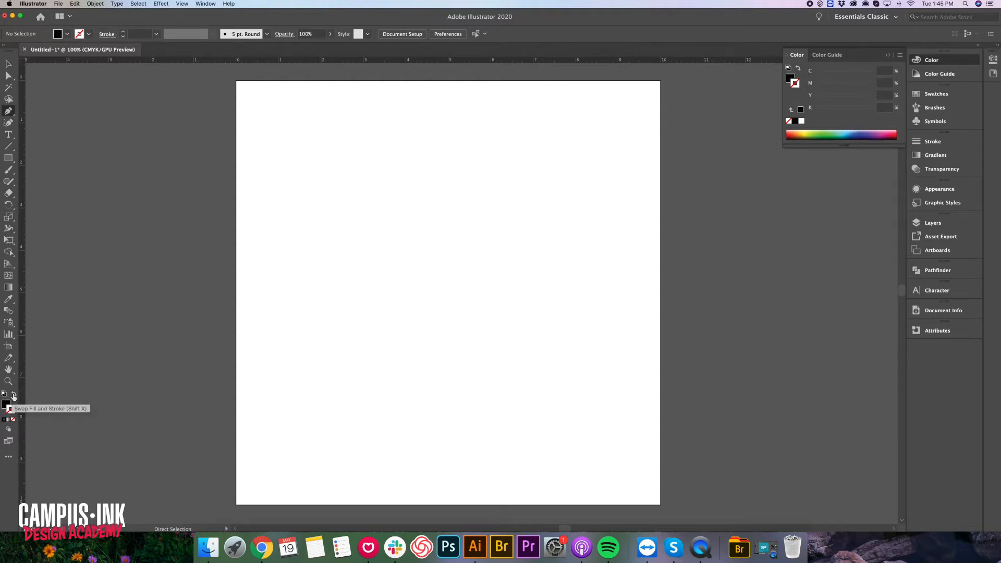
left_click(13, 395)
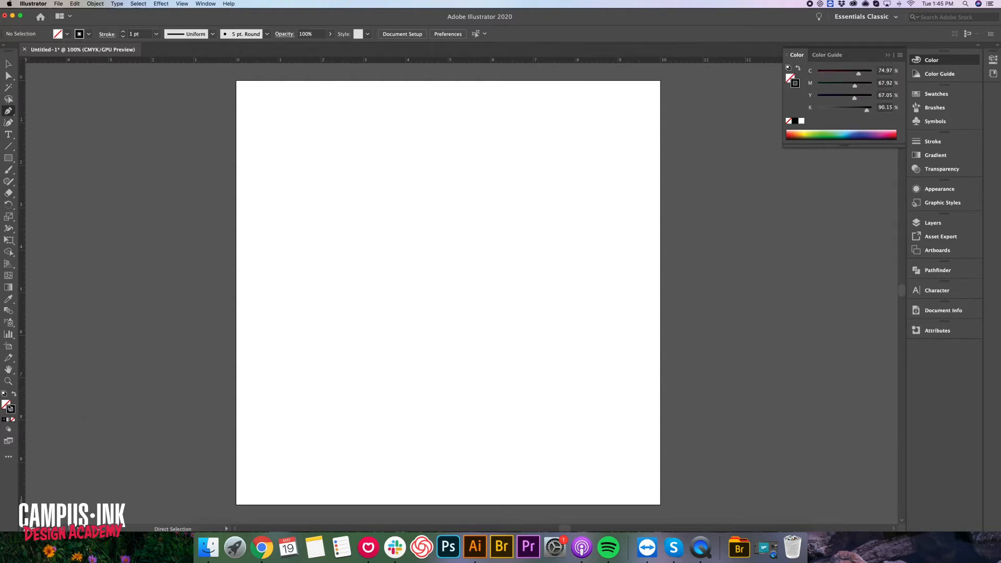
left_click(13, 419)
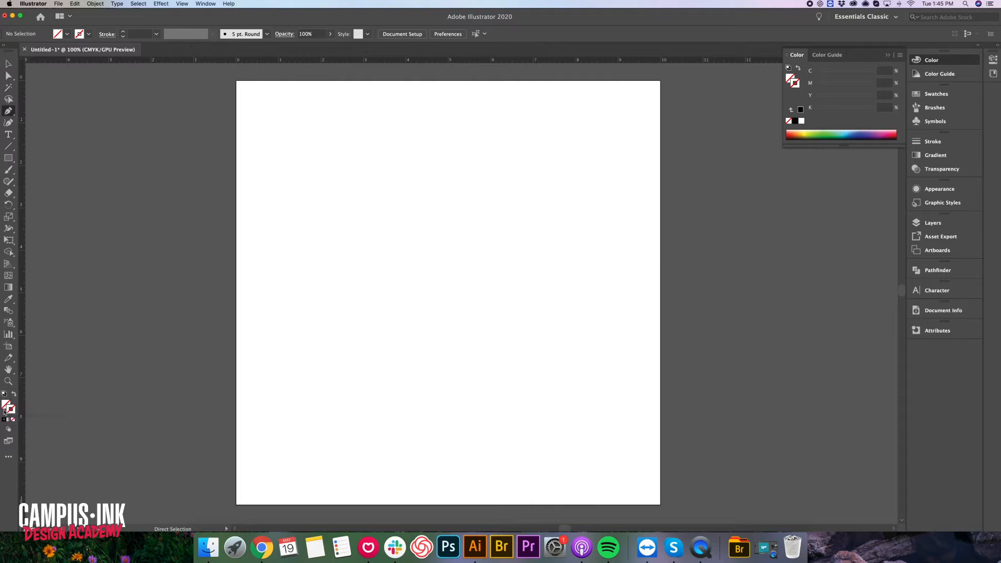
left_click(4, 422)
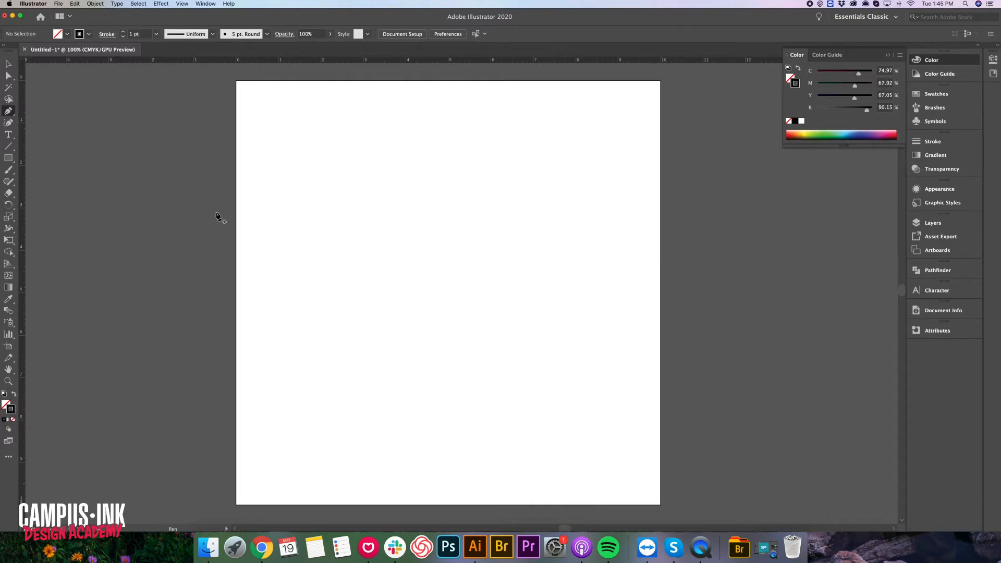
Draw a closed, slightly irregular four-sided shape about 2.5 in wide and 1.5 in high in the artboard's upper-left area with the Pen tool
left_click(296, 119)
left_click(404, 119)
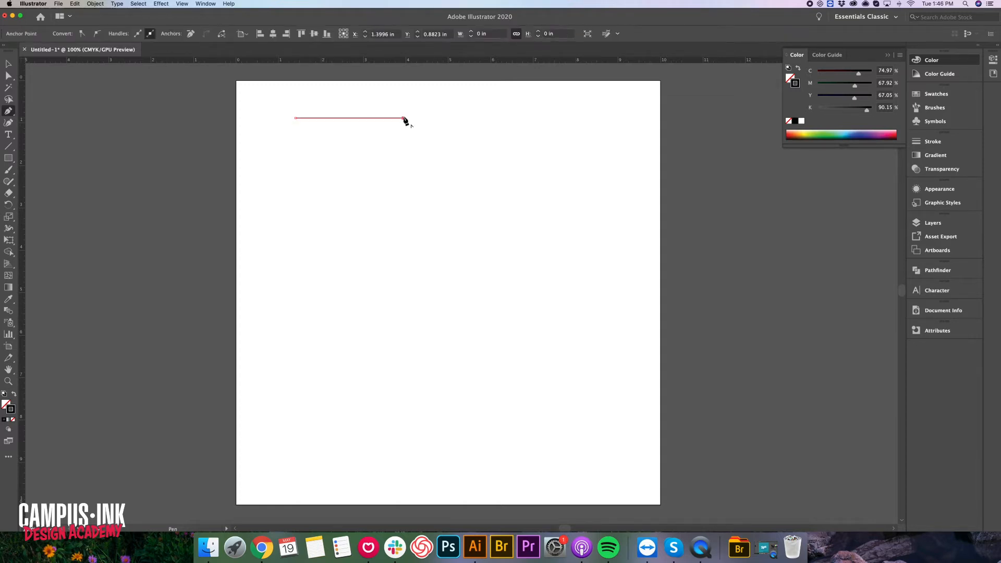
left_click(401, 180)
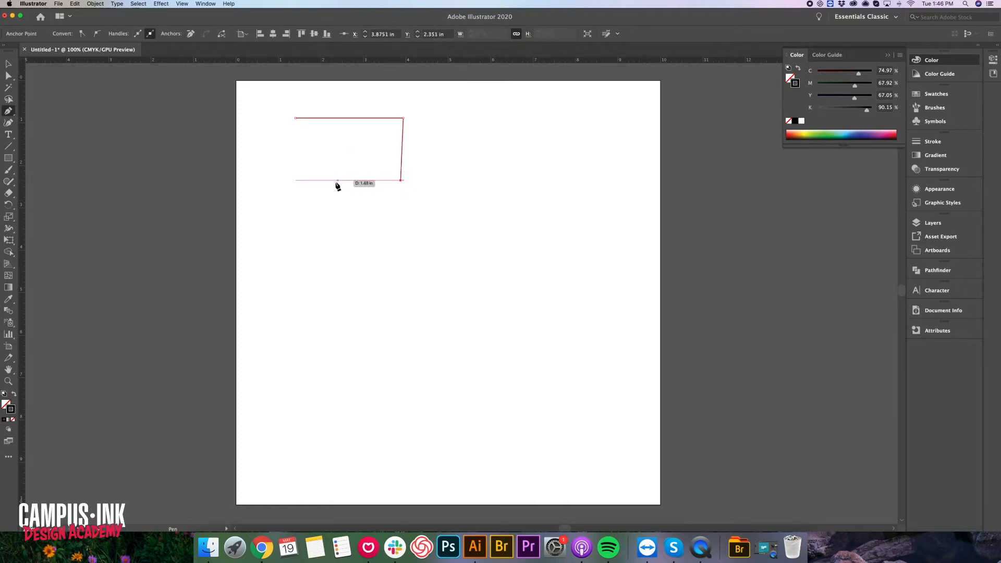
left_click(296, 183)
left_click(295, 120)
left_click(426, 137, "super")
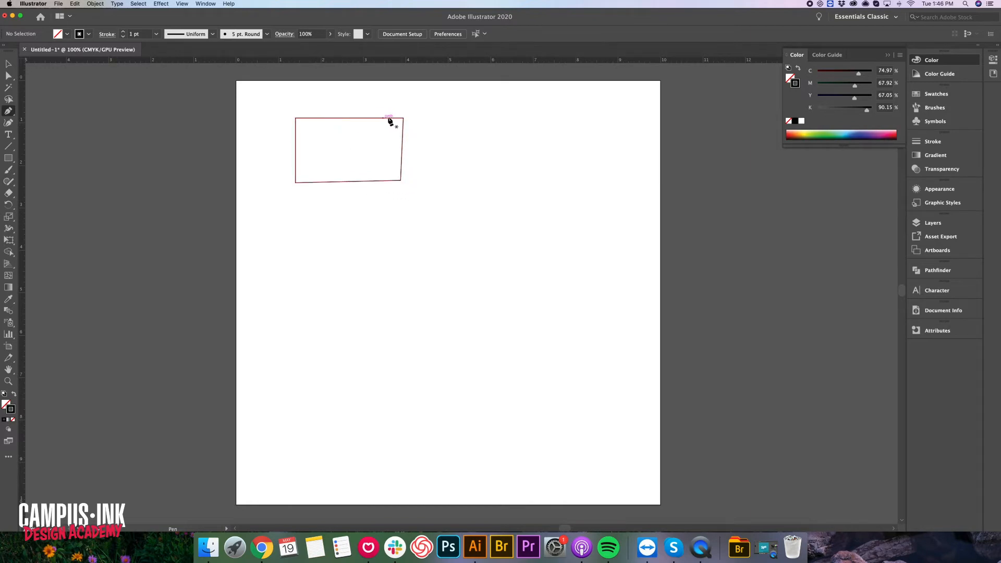
Draw a closed, straight-sided rectangle about 2.2 in wide and 1.5 in high beside the first shape, and deselect it
left_click(445, 136)
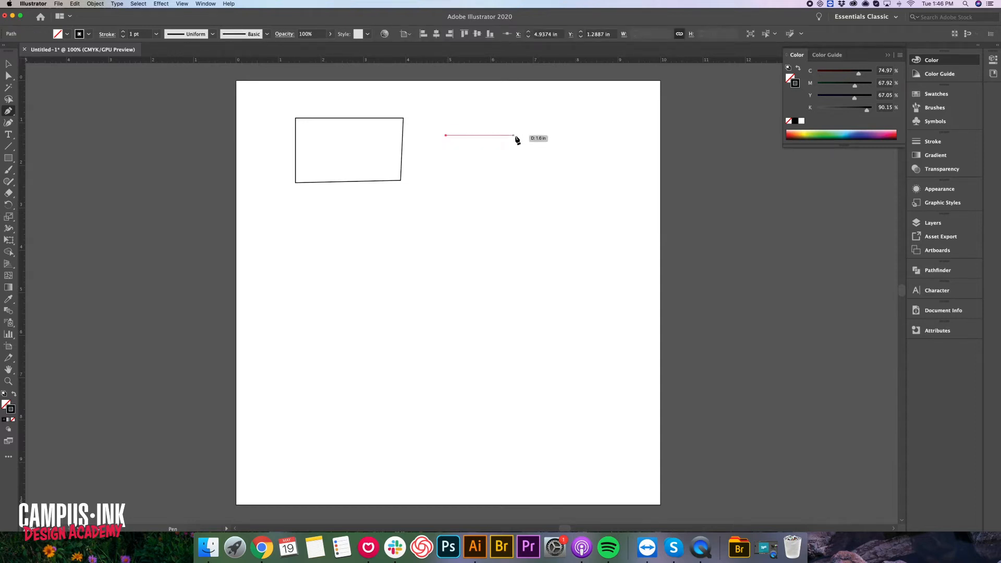
left_click(538, 137)
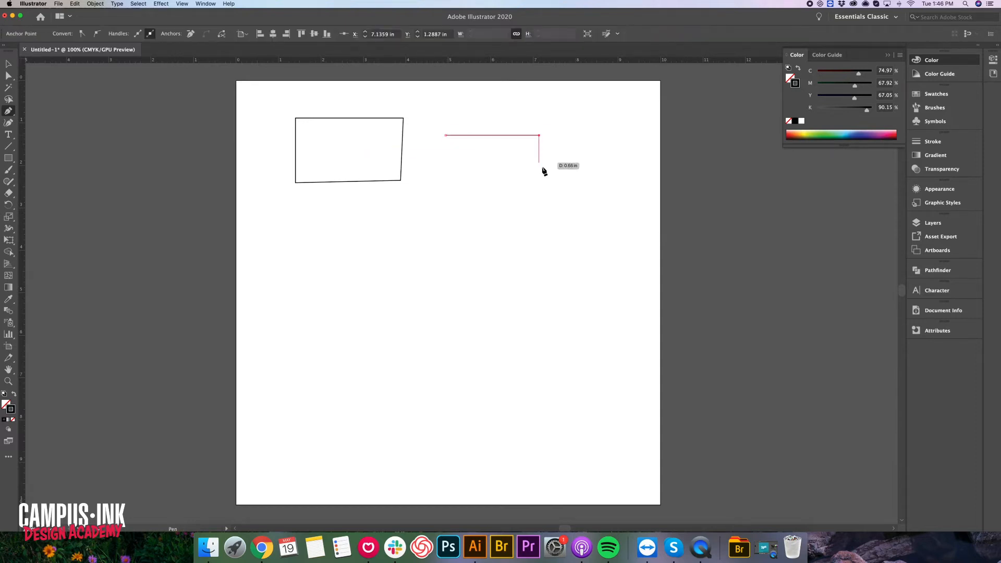
left_click(539, 198)
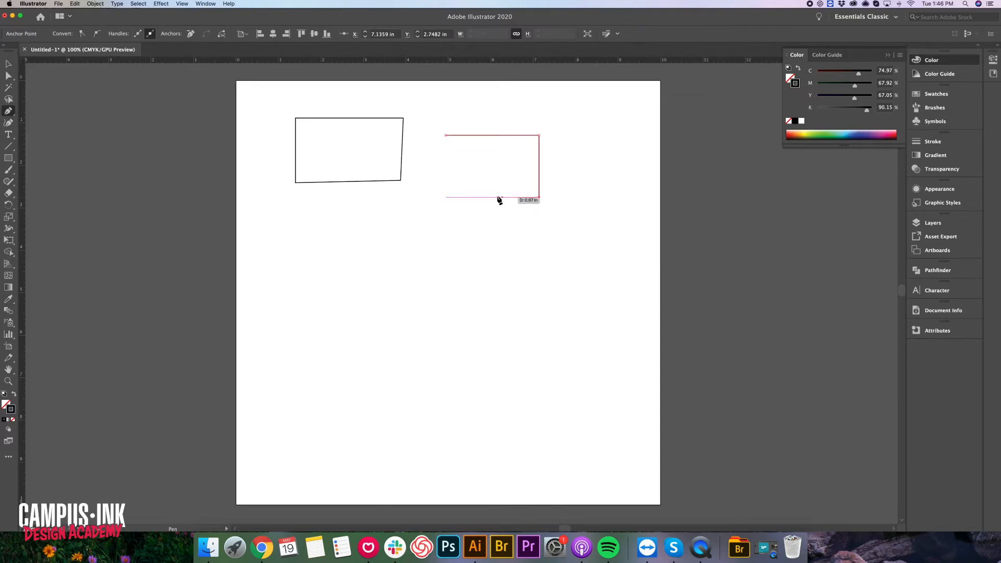
left_click(446, 198)
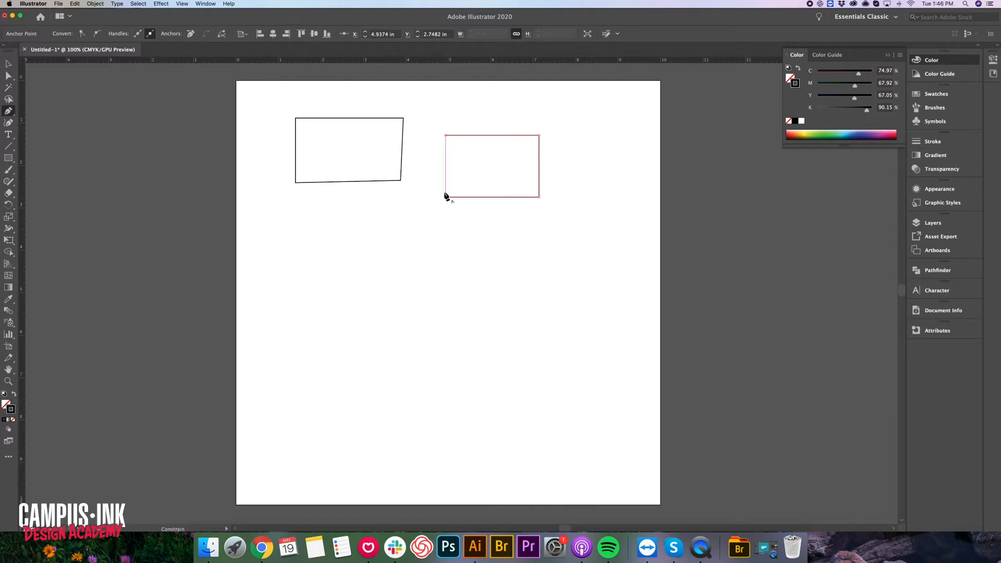
left_click(447, 136)
left_click(568, 123, "super")
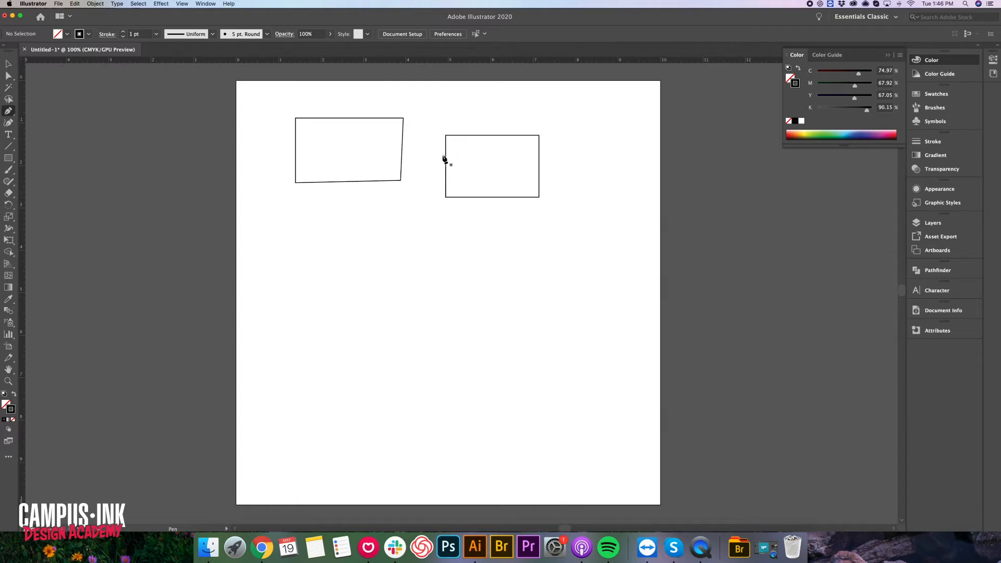
Draw a closed rectangle about 1.5 in wide below the two shapes, aligning its corners with smart guides, and deselect it
left_click(363, 262)
left_click(427, 263)
left_click(427, 314)
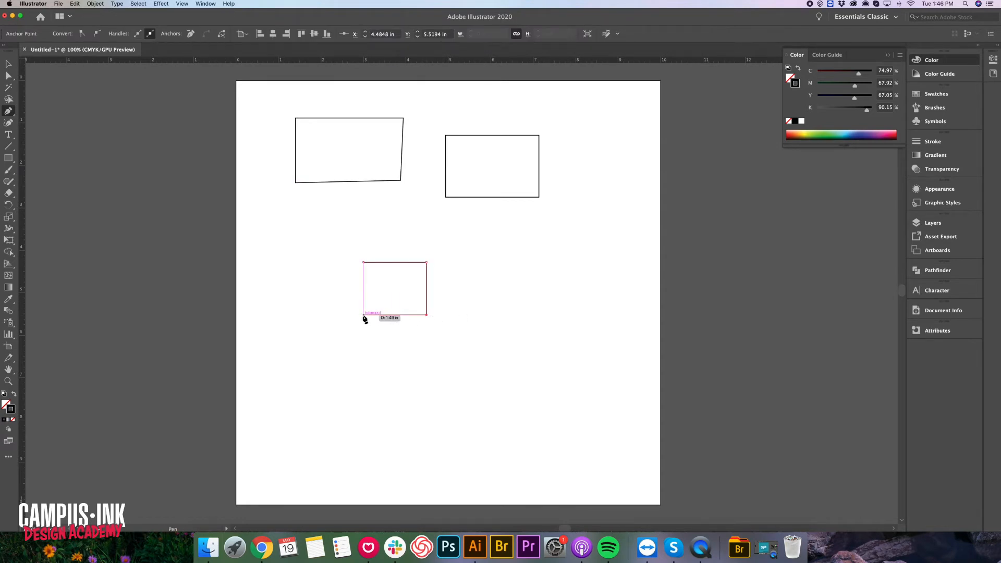
left_click(363, 315)
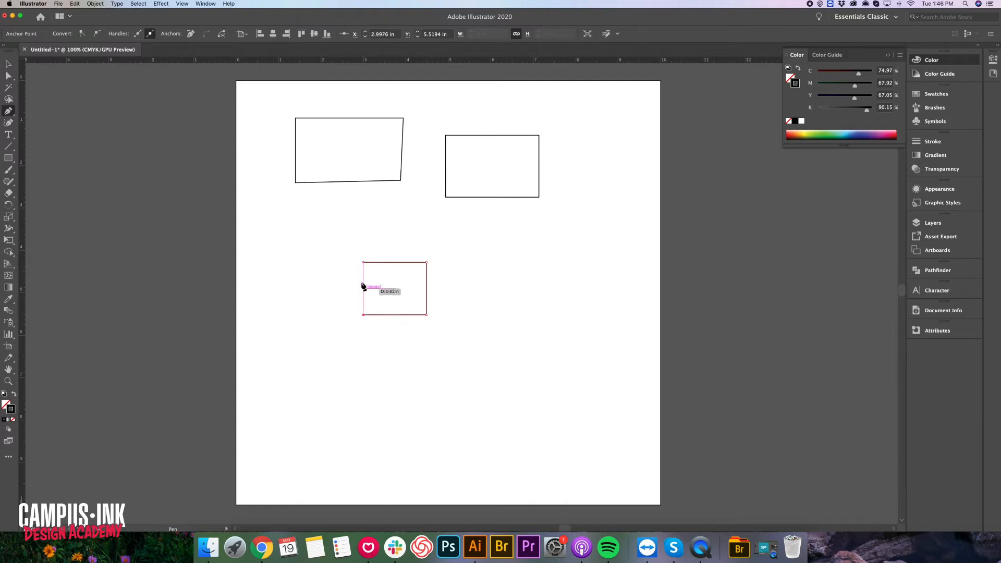
left_click(363, 262)
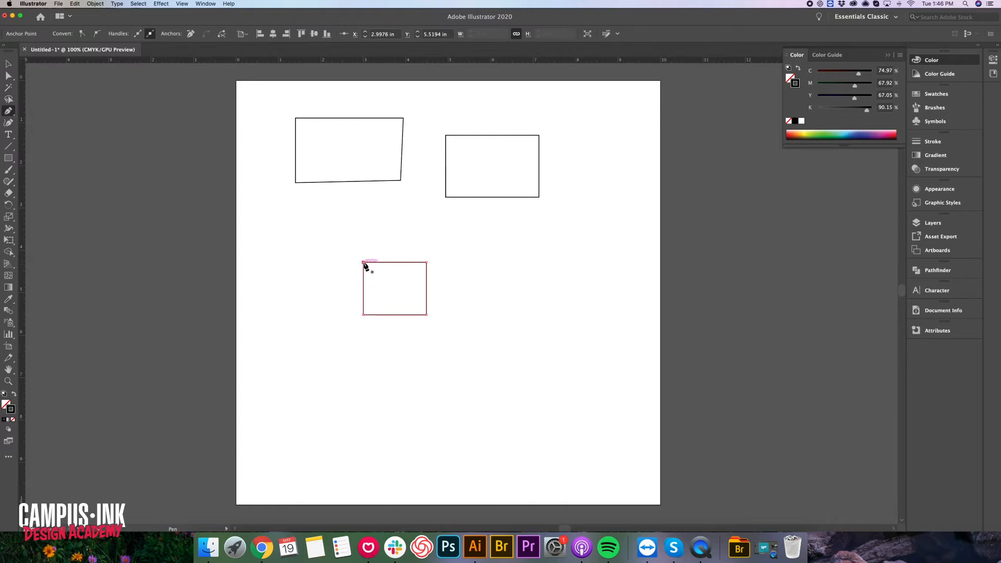
left_click(391, 224, "super")
Check the Smart Guides setting among the view options
left_click(206, 3)
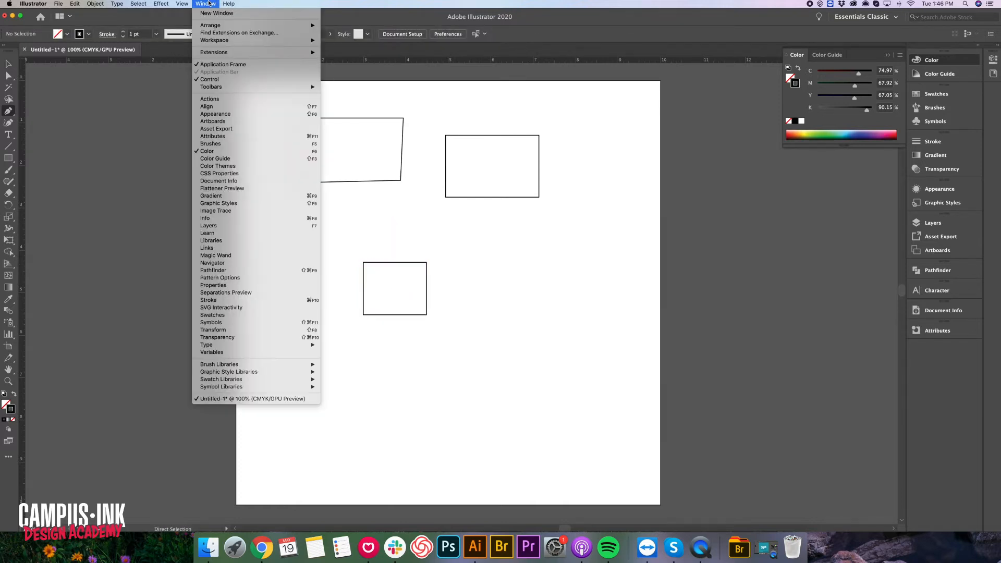
mouse_move(192, 4)
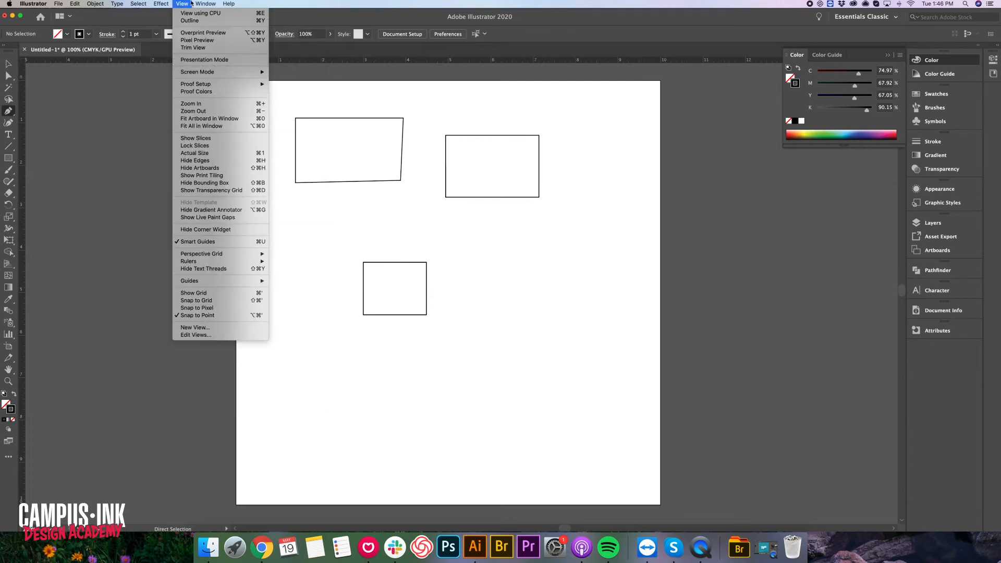
left_click(194, 243)
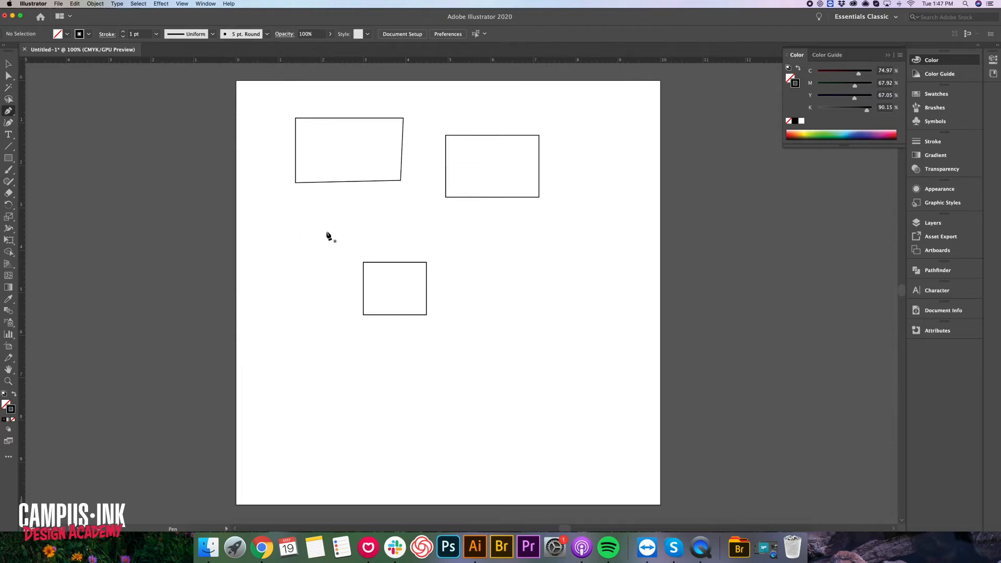
Draw two separate parallel horizontal lines about 2.9 in long and 0.25 in apart, just above the lowest rectangle
key("super")
left_click(312, 226)
left_click(434, 225)
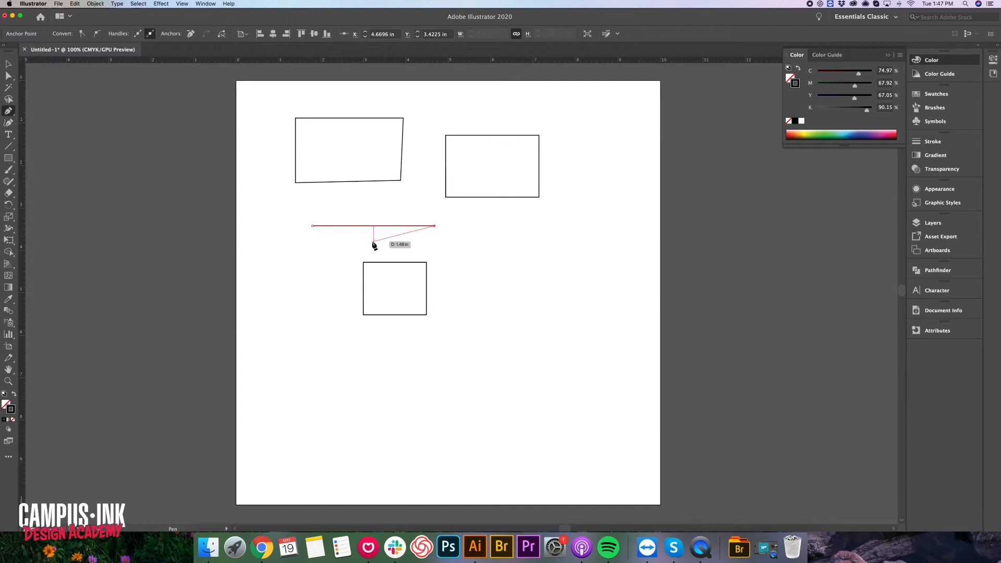
key("super")
left_click(378, 246, "super")
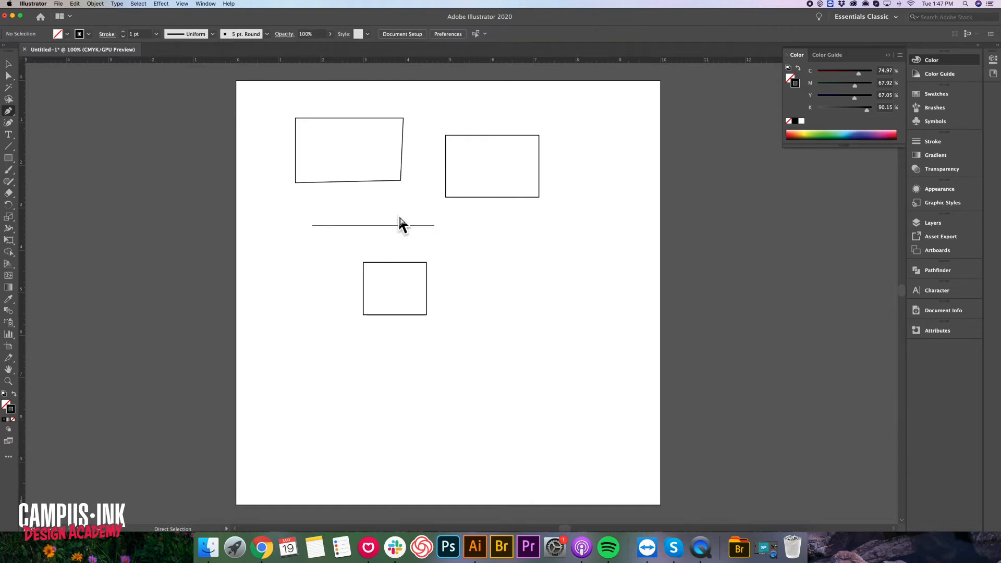
left_click(312, 236)
left_click(434, 236)
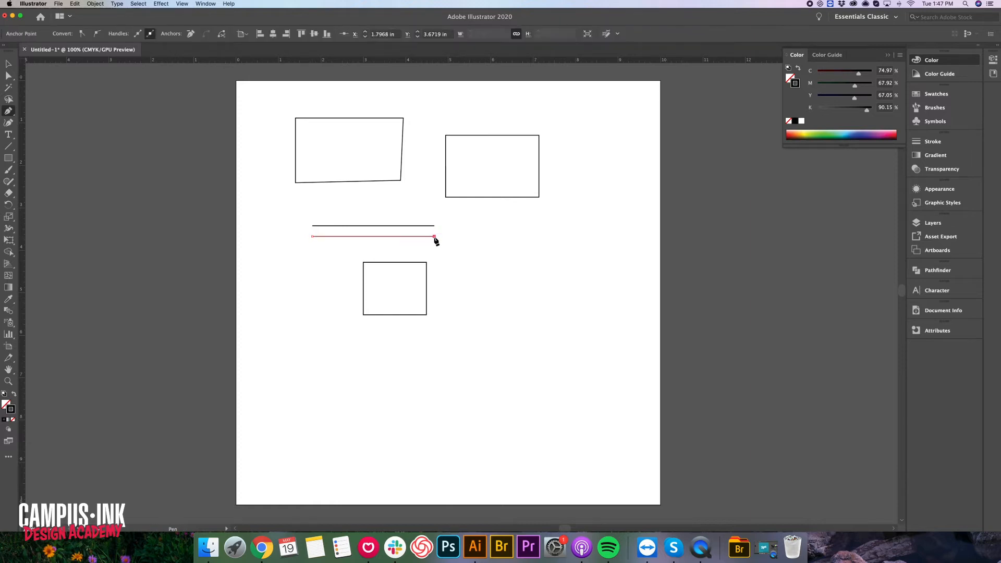
left_click(478, 257, "super")
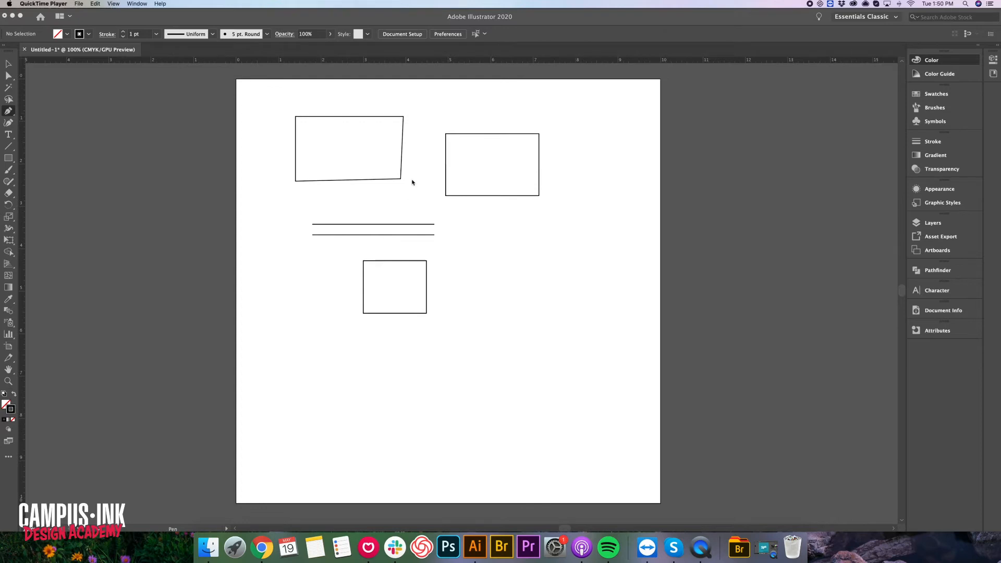
Add an anchor point near the middle of the upper-left shape's top edge with the Add Anchor Point tool
left_click(395, 215)
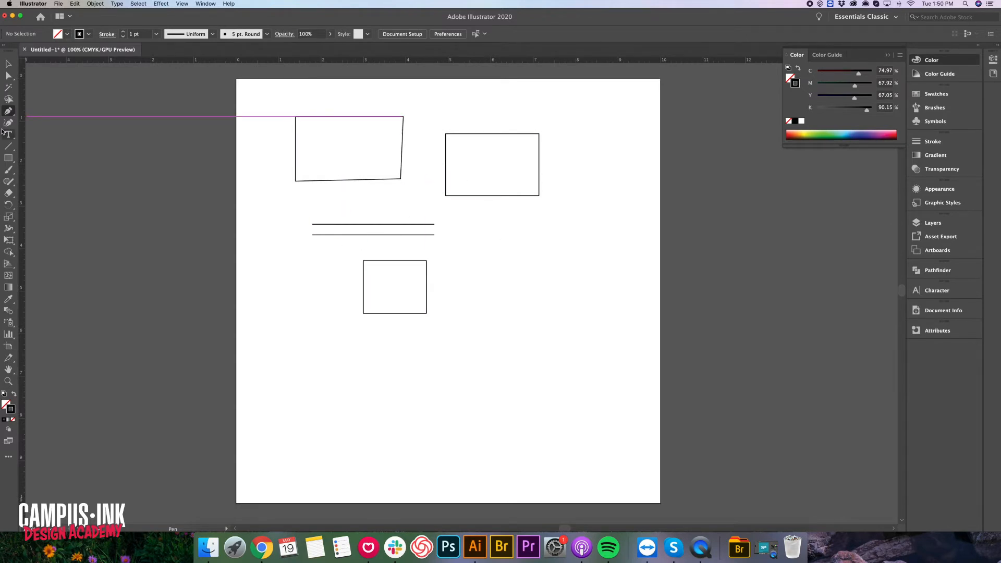
left_click(8, 111)
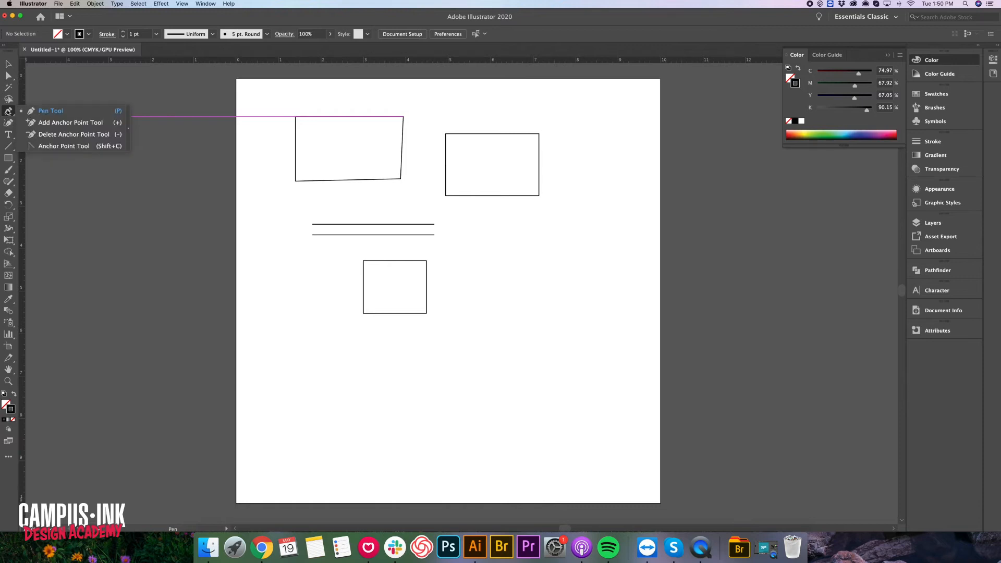
left_click(52, 125)
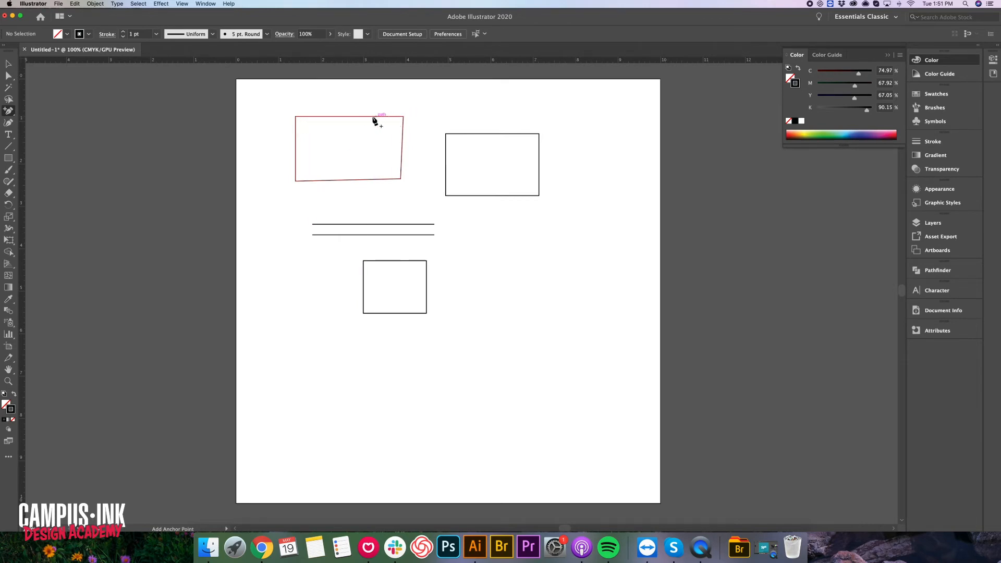
left_click(346, 116)
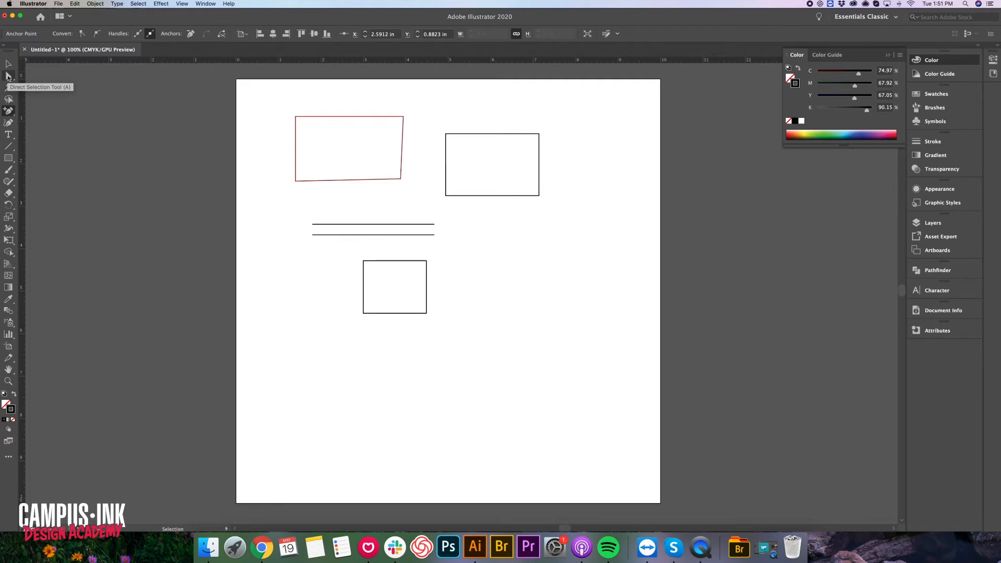
Move the added anchor point and the top-right corner of the upper-left shape up and to the left with Direct Selection, and deselect it
key("a")
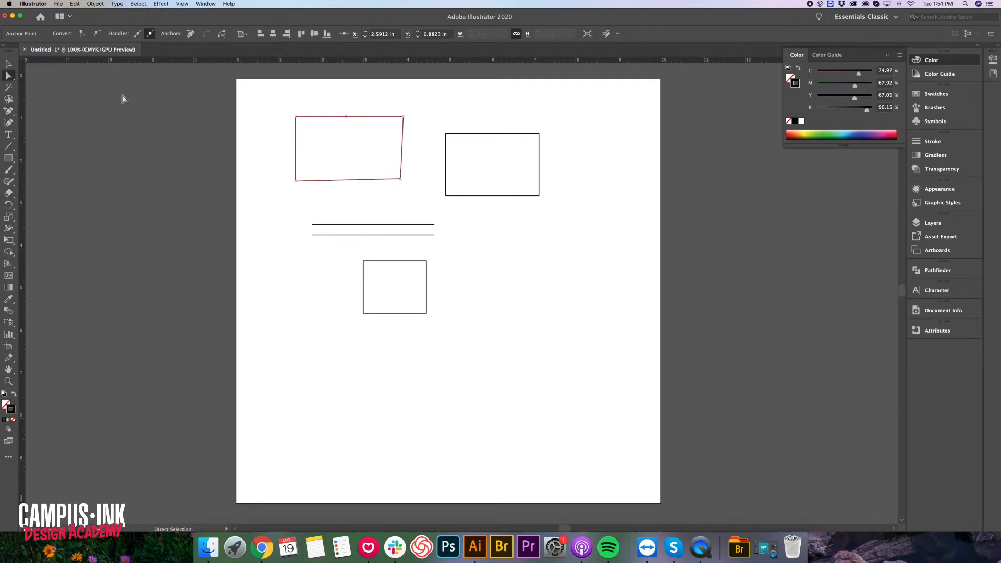
key("v")
key("a")
left_click(364, 130)
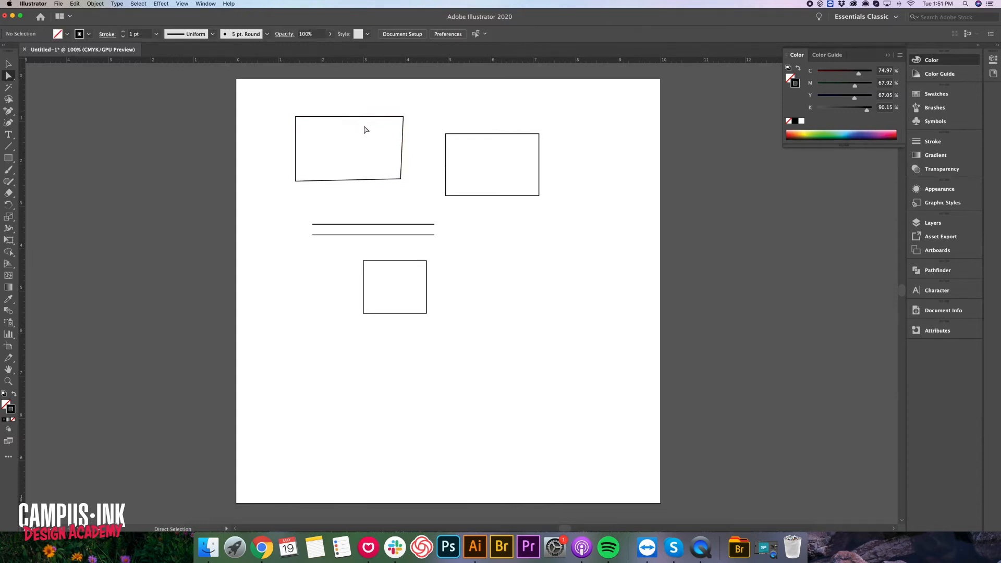
left_click(388, 118)
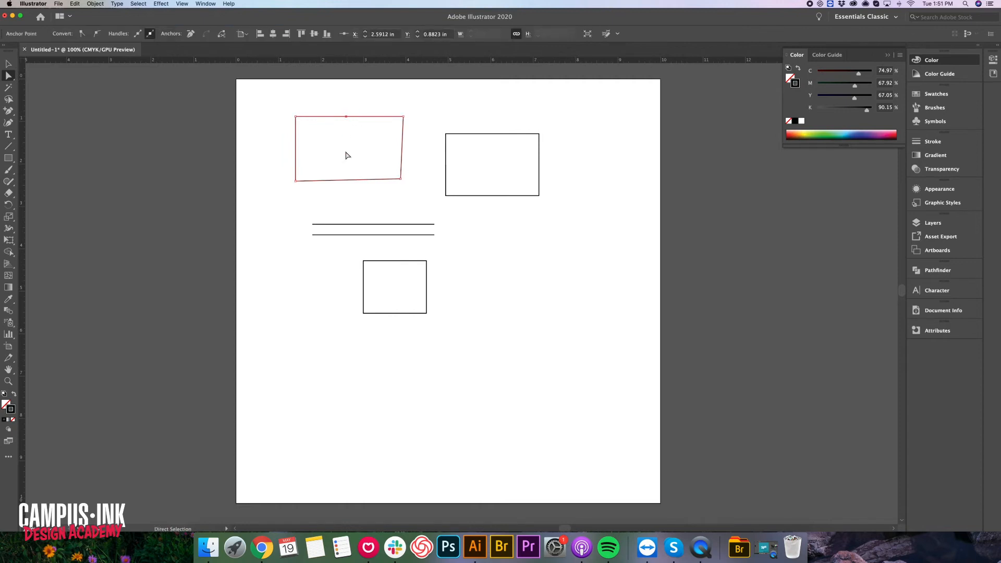
left_click_drag(348, 123, 325, 110)
left_click(201, 128)
Add another anchor point on the upper-left shape's top edge and reposition the upper anchors to form a flat top with sloped corners
left_click(9, 111)
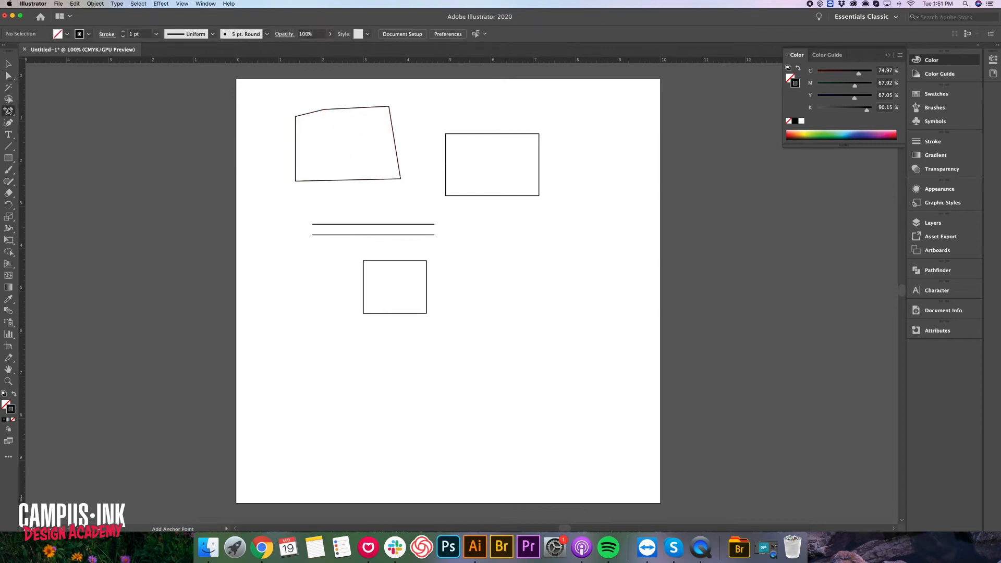
left_click(354, 108)
left_click(9, 76)
left_click_drag(354, 107, 398, 117)
left_click(309, 94)
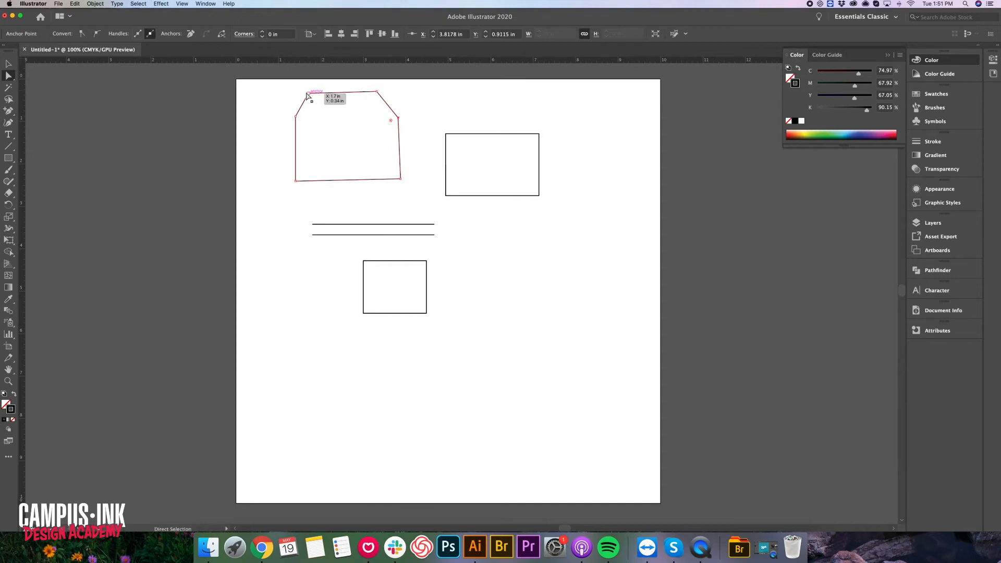
Remove the upper-left shape's top-left anchor point with the Delete Anchor Point tool
left_click(6, 111)
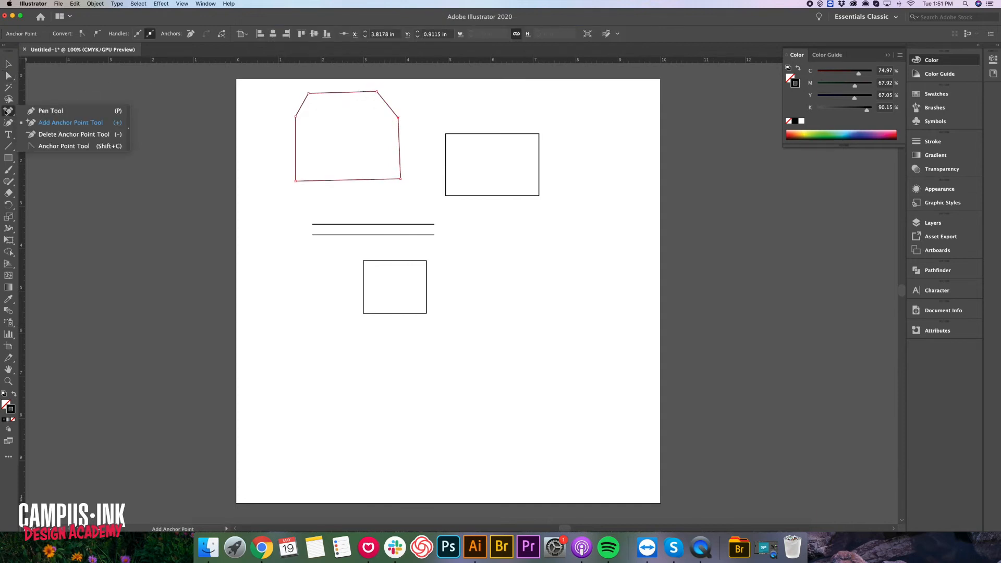
left_click(74, 135)
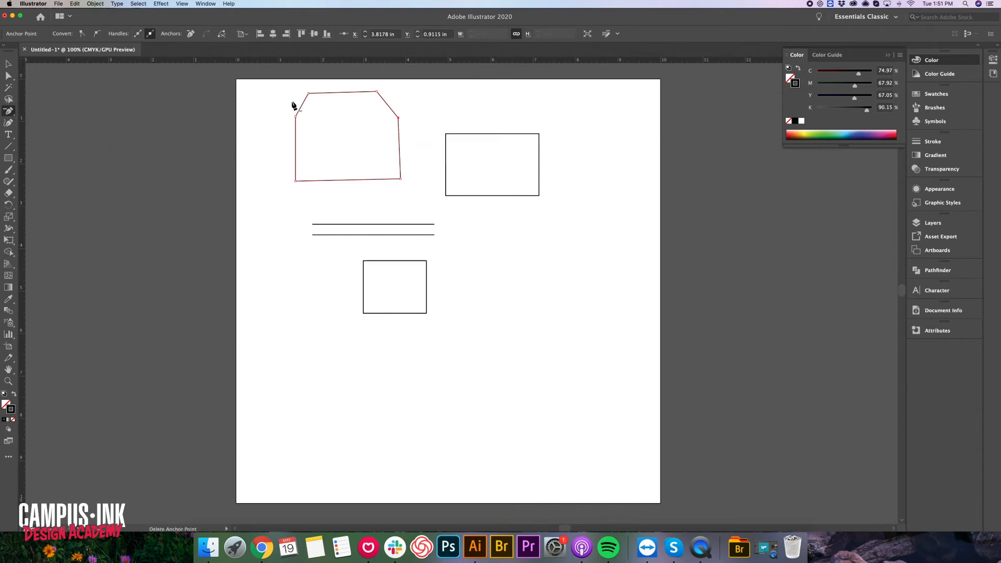
left_click(309, 94)
Draw an open downward-bowing curve about 3.4 in wide below the small rectangle with the Pen tool, and deselect it
key("p")
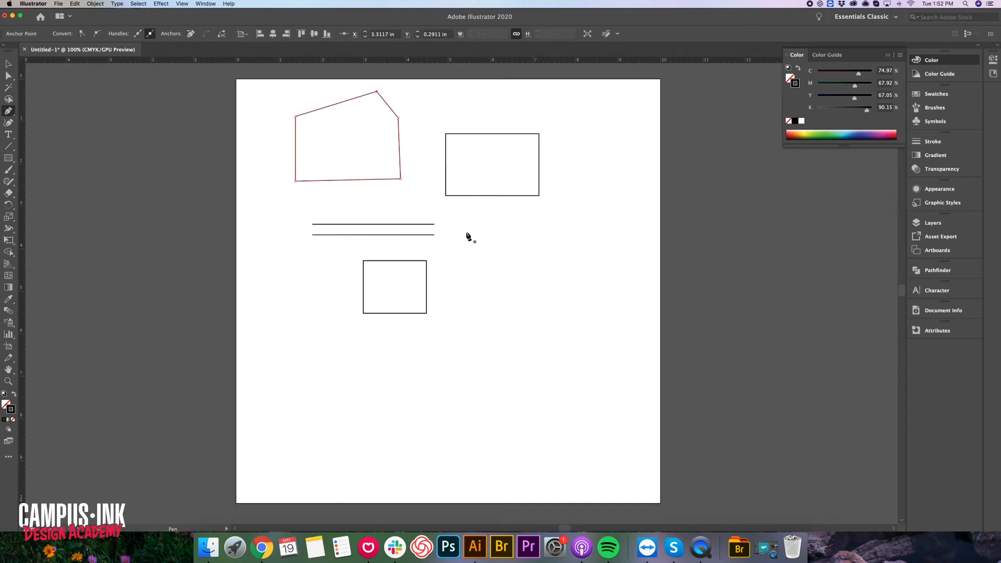
left_click(316, 360)
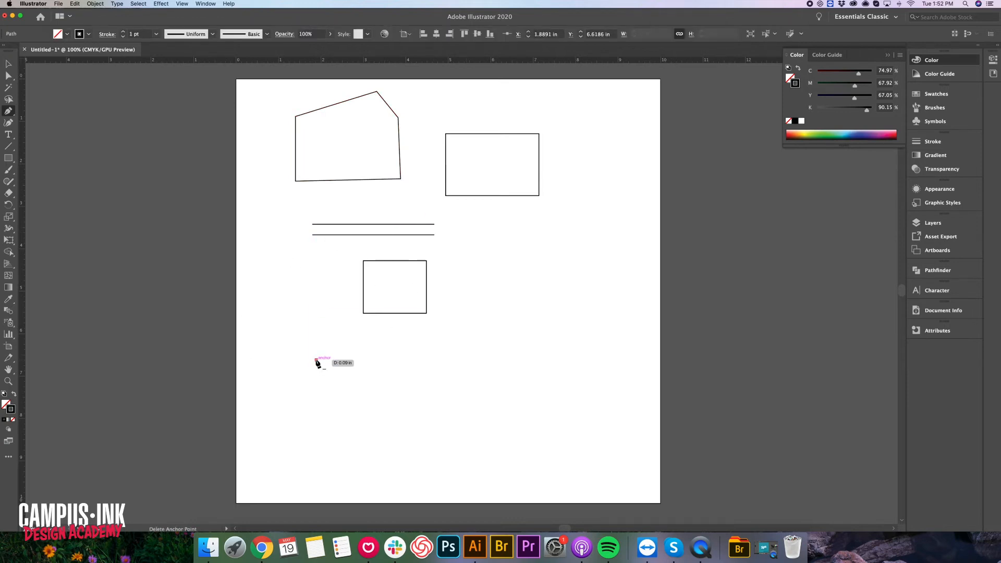
left_click_drag(459, 360, 504, 269)
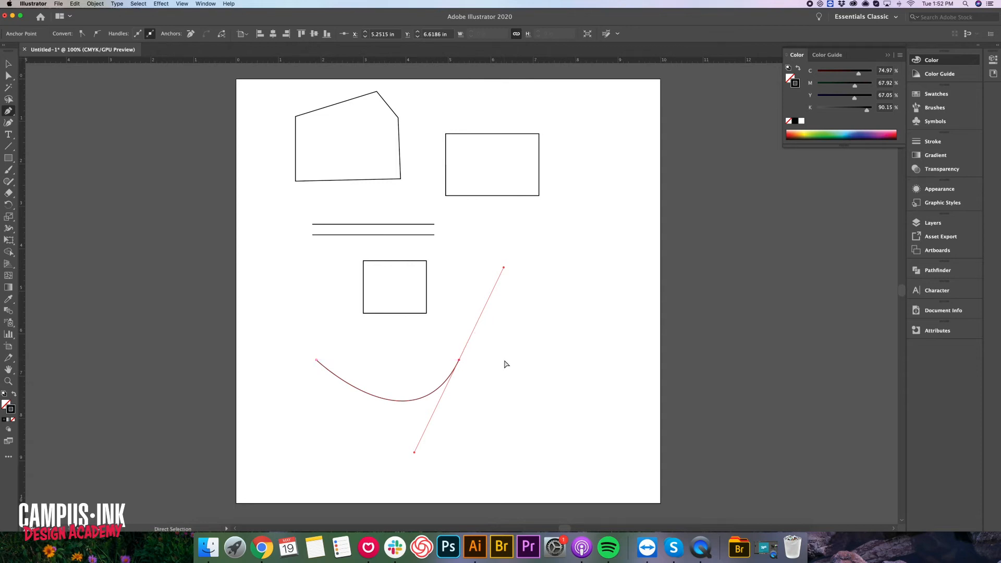
key("Escape")
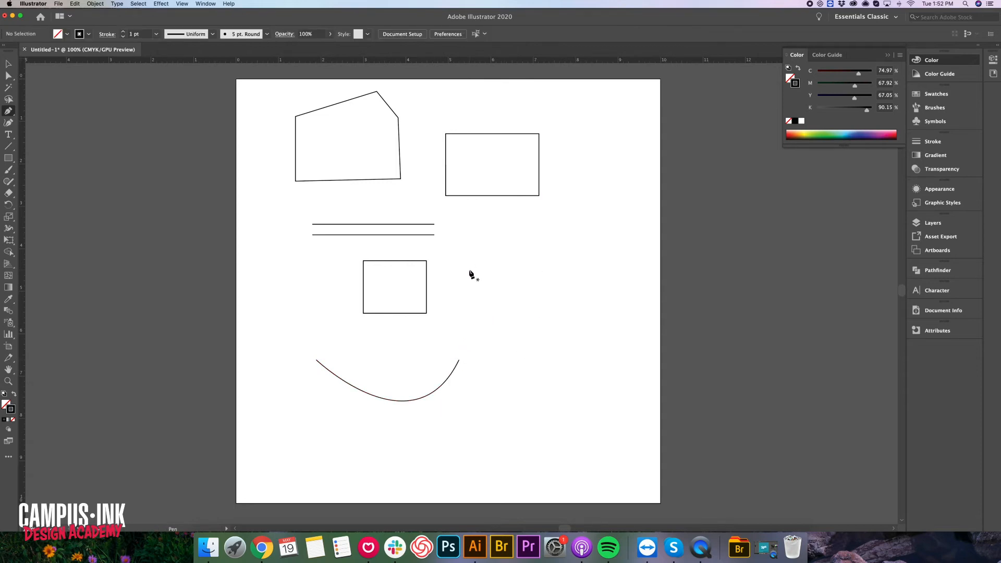
left_click_drag(469, 270, 523, 257)
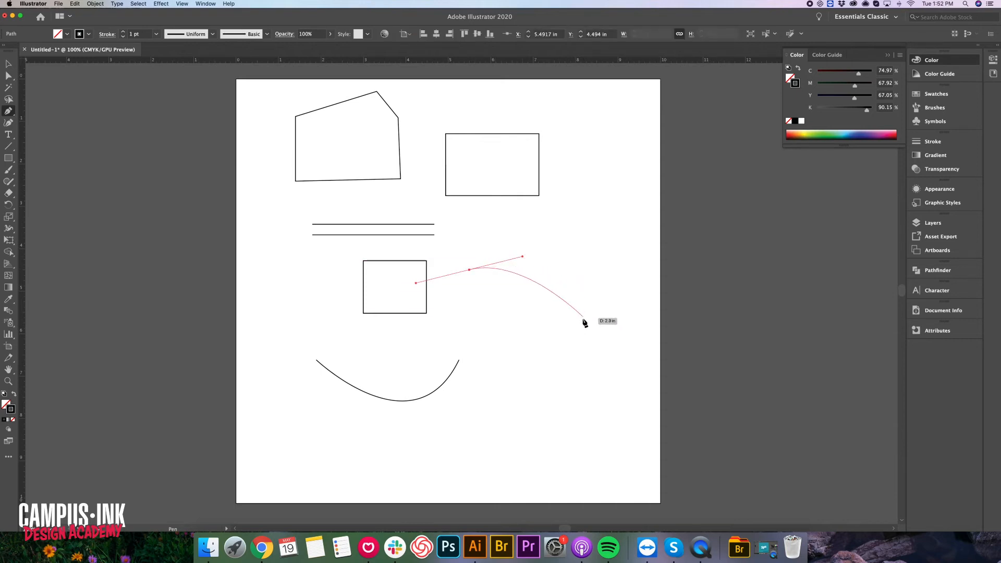
left_click_drag(586, 332, 571, 416)
left_click_drag(628, 436, 697, 405)
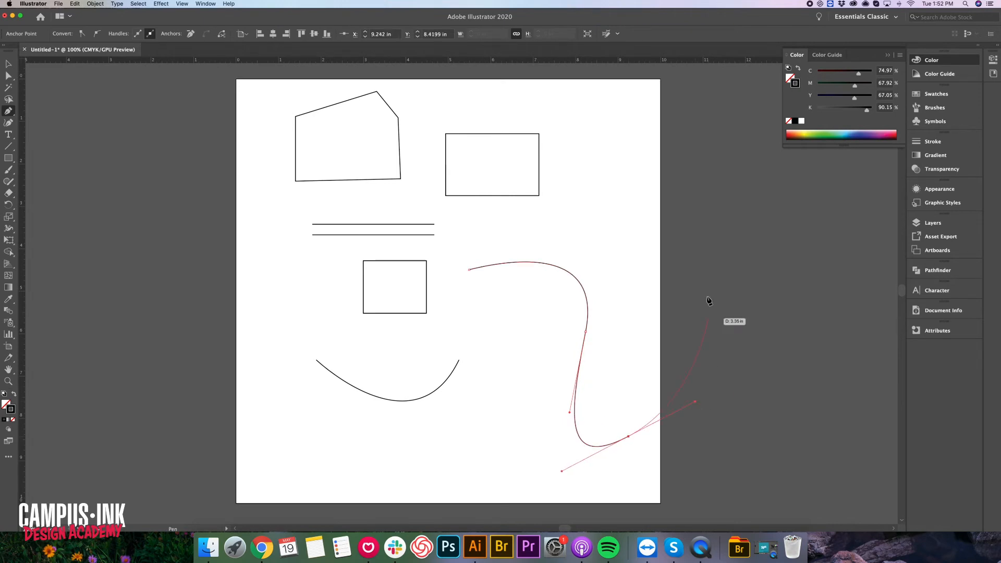
key("BackSpace")
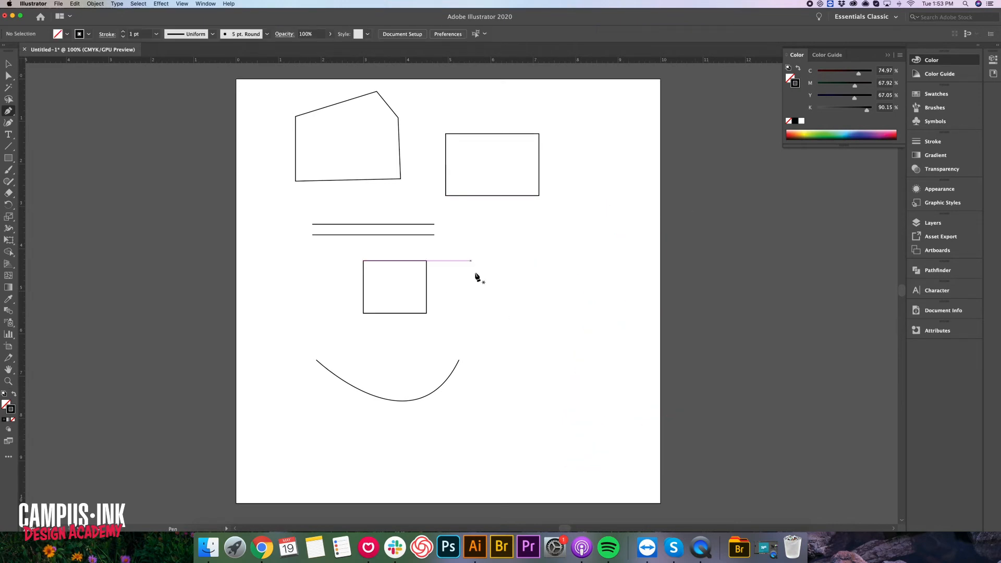
Draw an open path to the right of the small rectangle with two curved segments and a straight end segment about 2.4 in long, and deselect it
left_click(503, 248)
left_click_drag(533, 381, 579, 331)
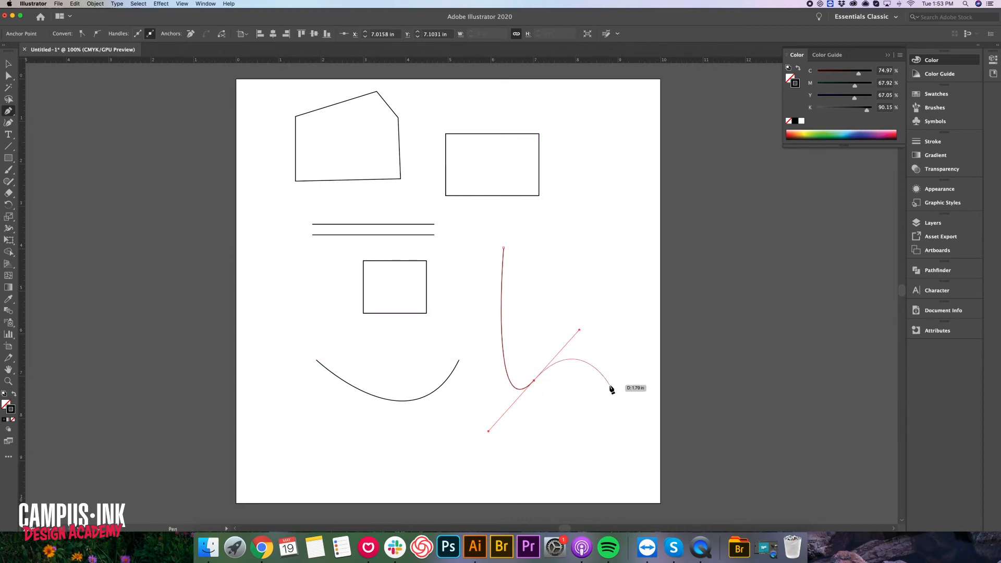
left_click(636, 364)
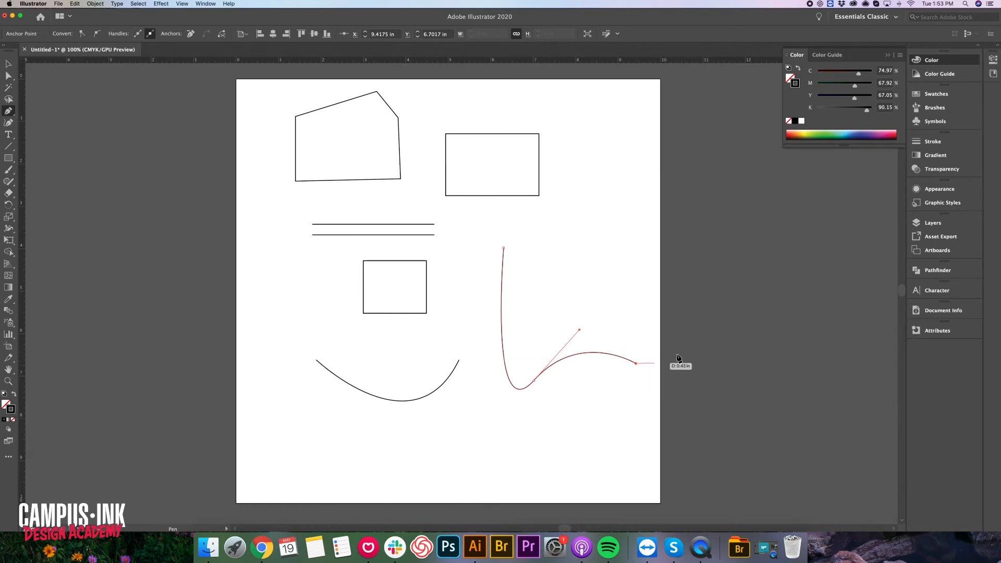
left_click(734, 343)
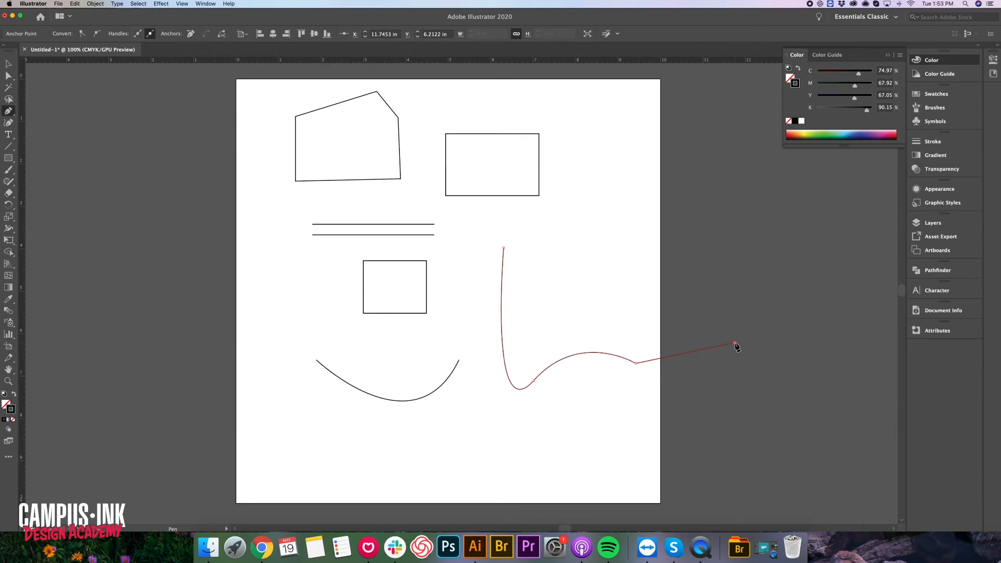
key("Escape")
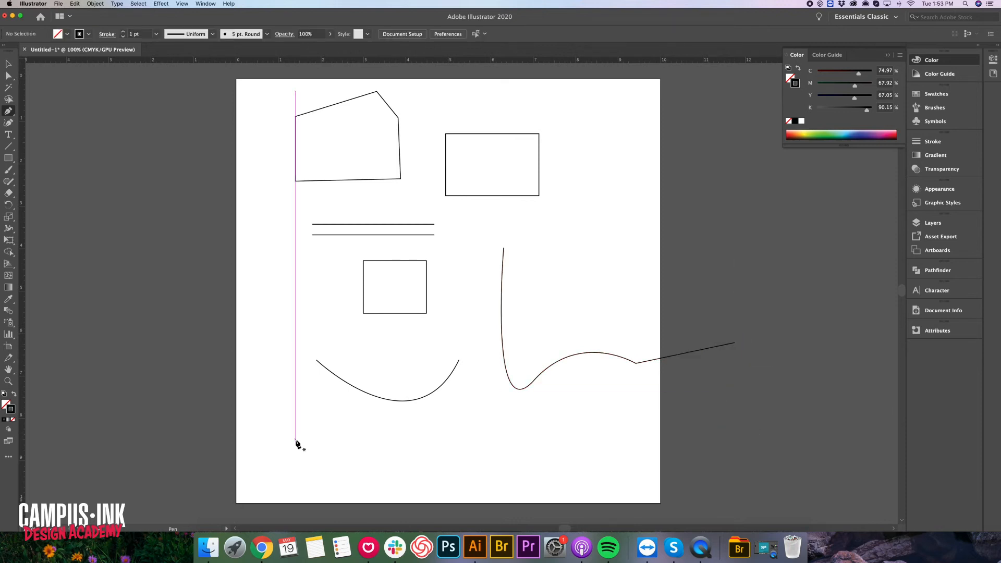
Draw an arch about 3.6 in wide near the artboard's lower edge, continue it with a straight horizontal segment about 3.1 in long, and deselect it
left_click(296, 439)
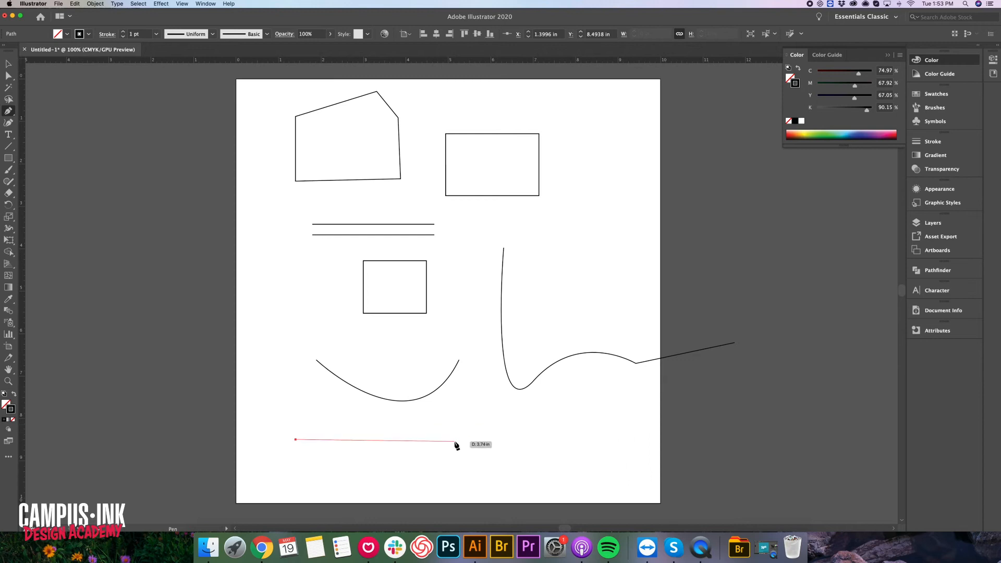
left_click_drag(448, 440, 453, 523)
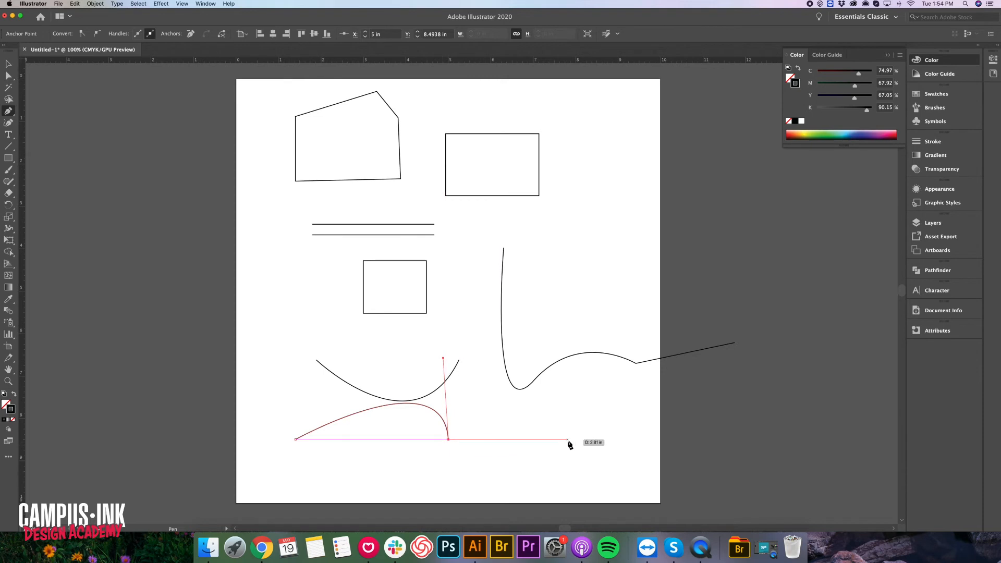
left_click(582, 444)
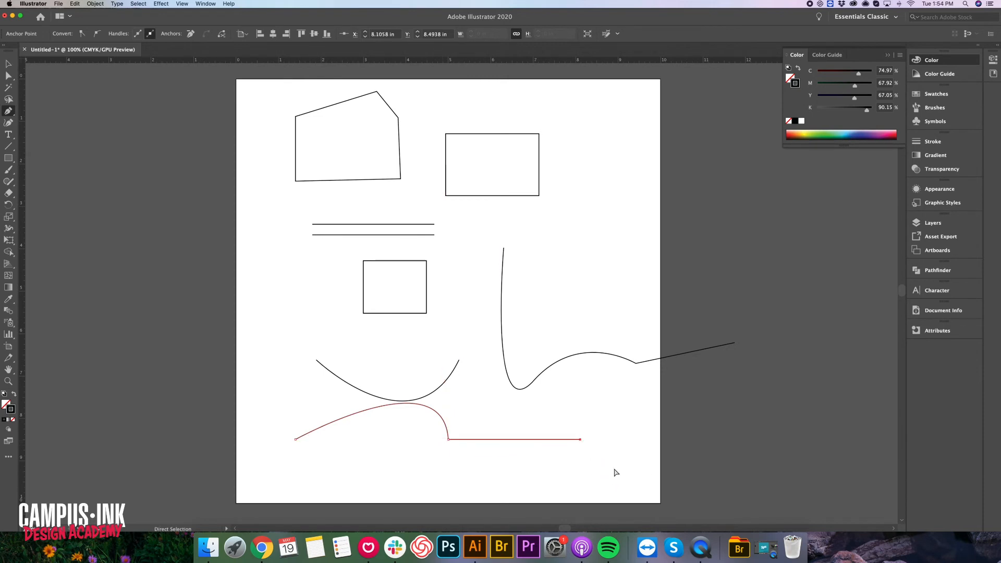
left_click(615, 471, "super")
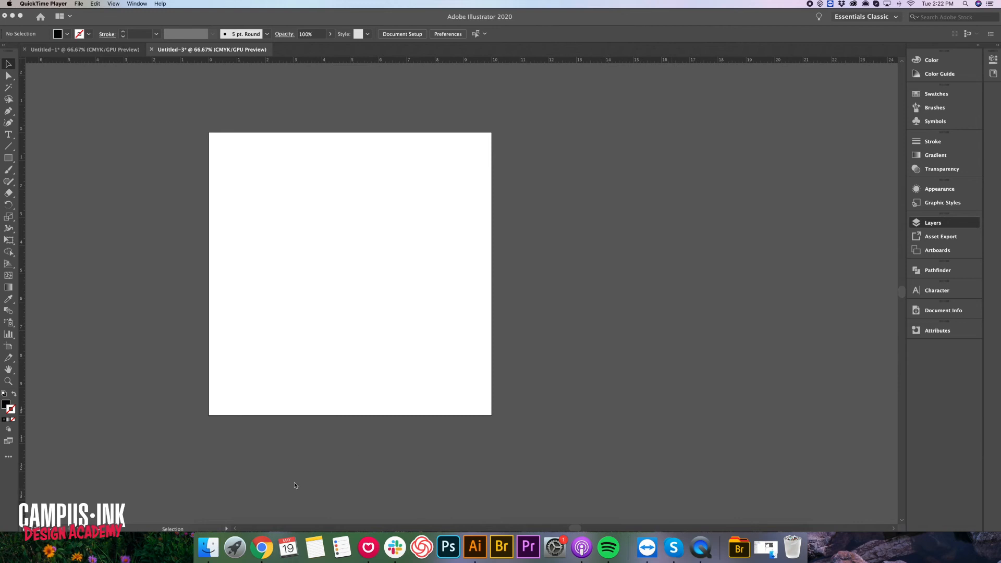
Switch to Chrome and copy the large black Apple logo image from the Google image results
left_click(262, 547)
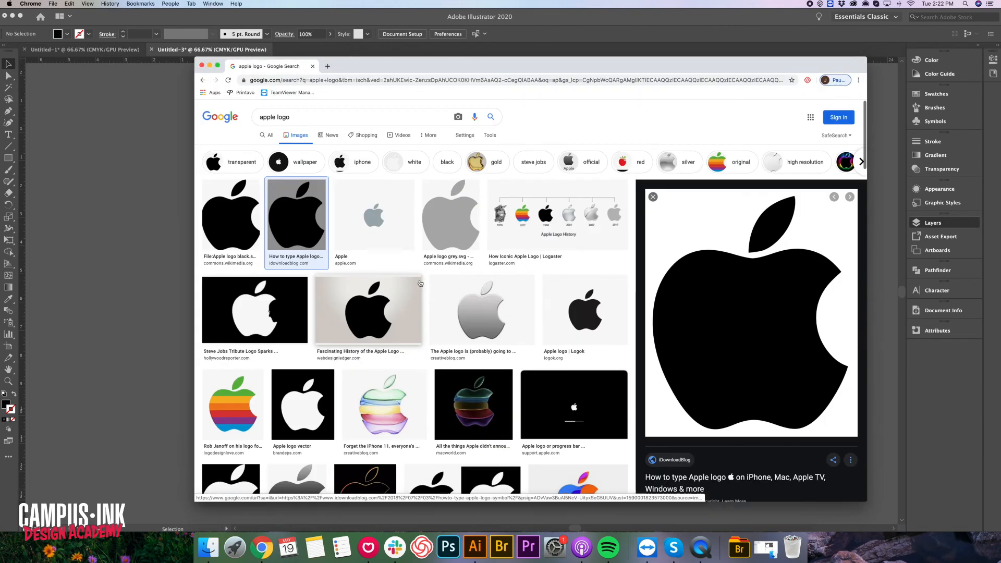
right_click(723, 302)
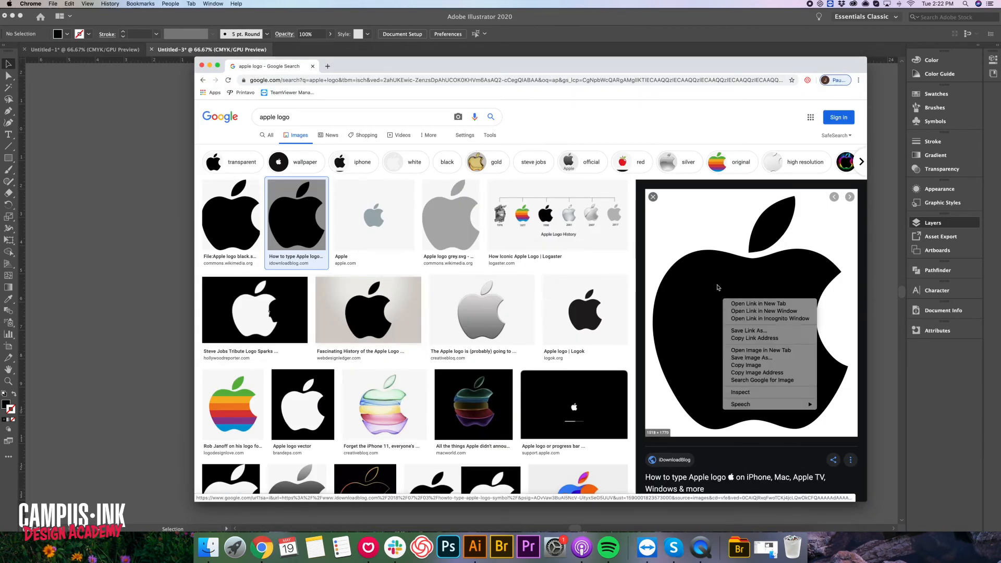
left_click(747, 366)
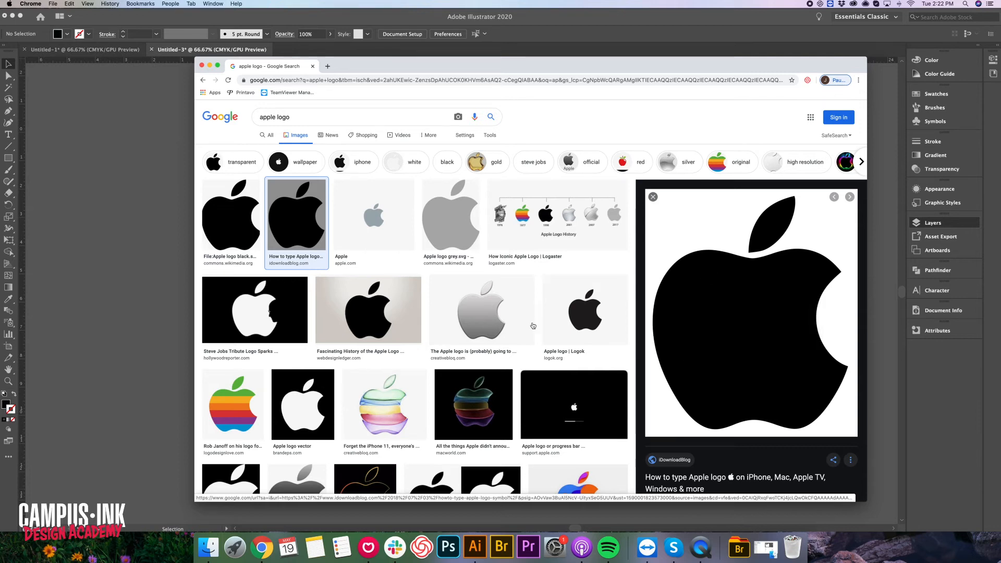
Return to Illustrator, paste the Apple logo into the blank document, scale it to about 7.5 by 8.7 in, and position it within the artboard
left_click(149, 273)
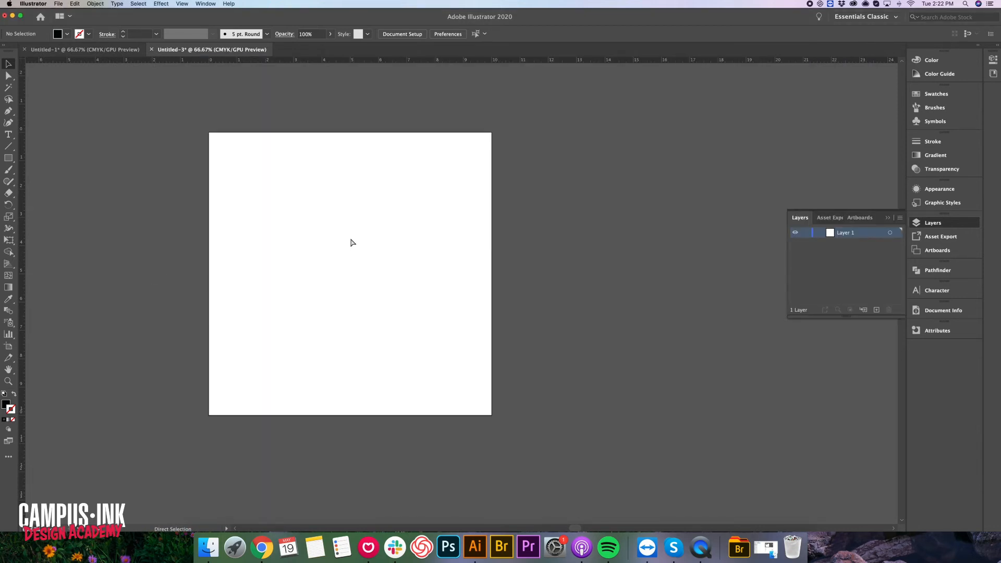
key("cmd+v")
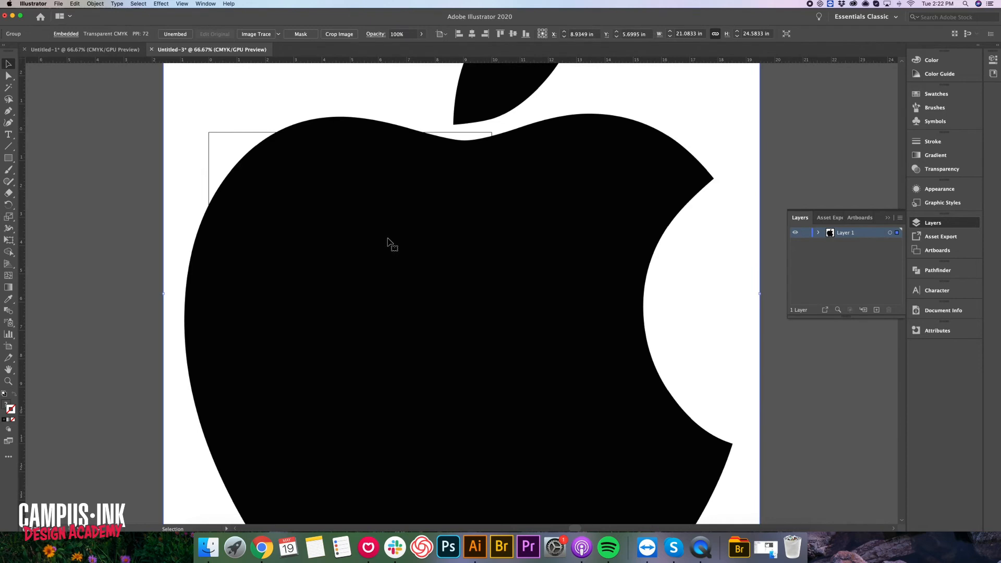
key("cmd+minus")
key("cmd+minus")
left_click_drag(609, 120, 511, 230)
left_click_drag(474, 268, 441, 263)
left_click(476, 266)
key("cmd+plus")
key("cmd+plus")
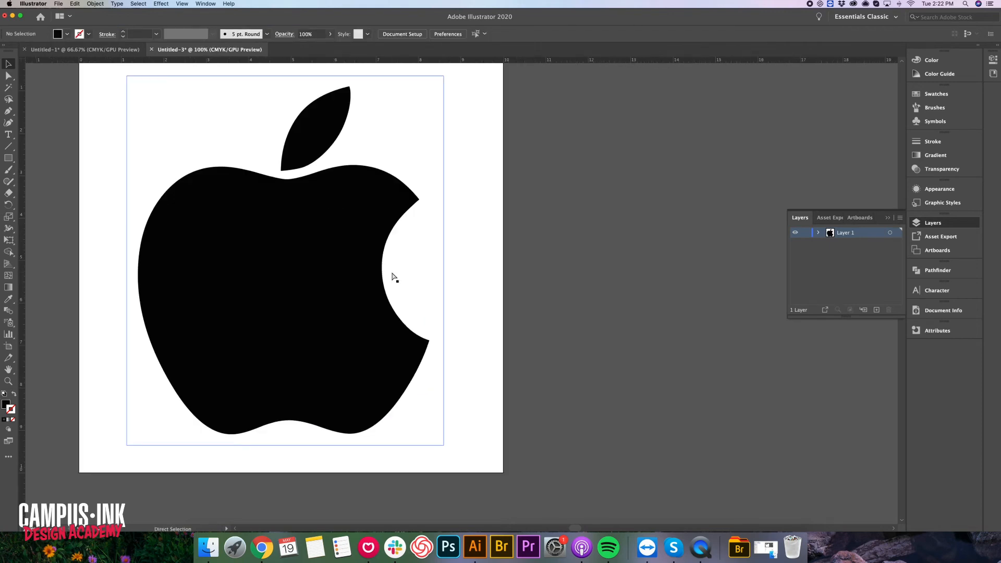
Set the Apple logo image's opacity to 42% and lock Layer 1
left_click(374, 263)
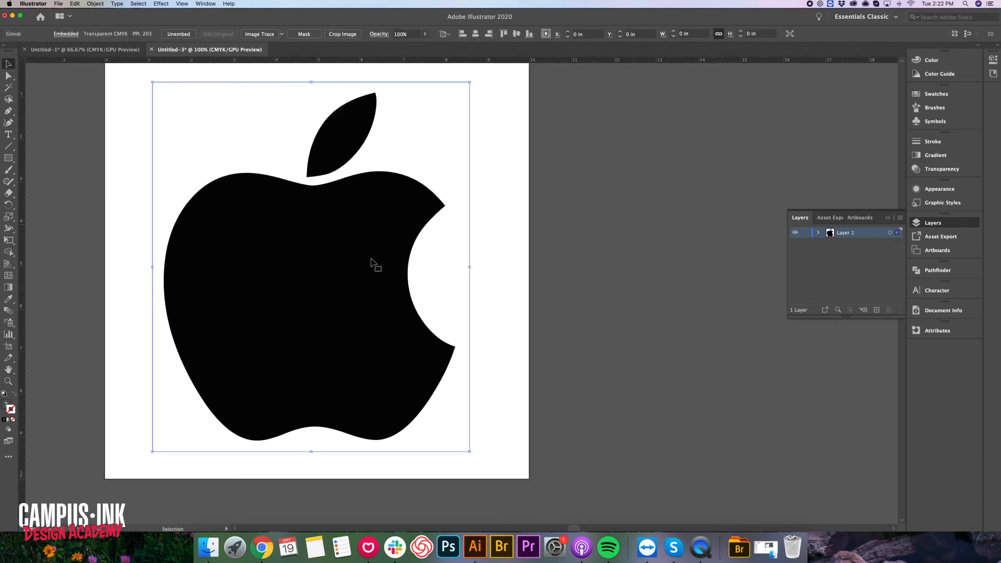
left_click(936, 170)
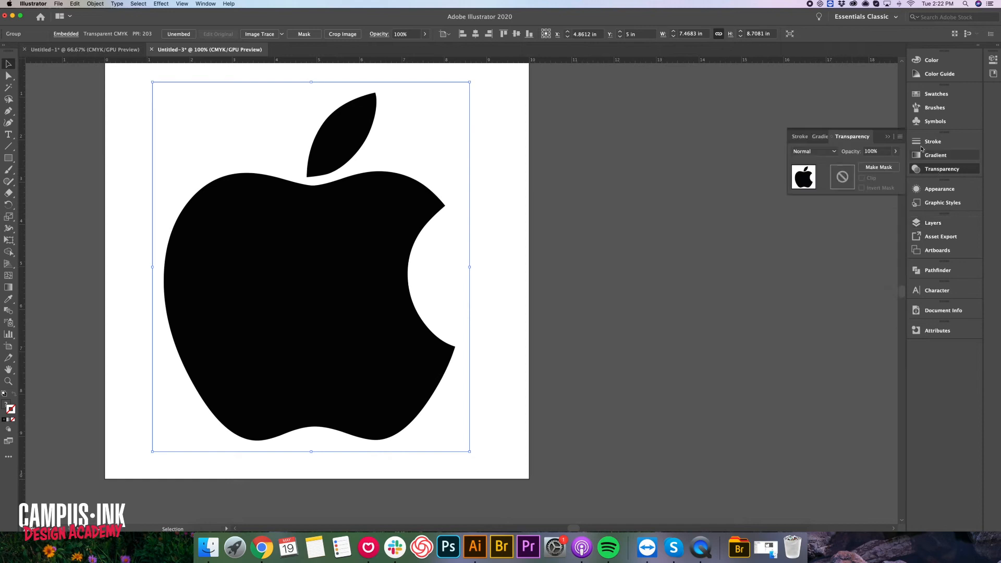
left_click(895, 152)
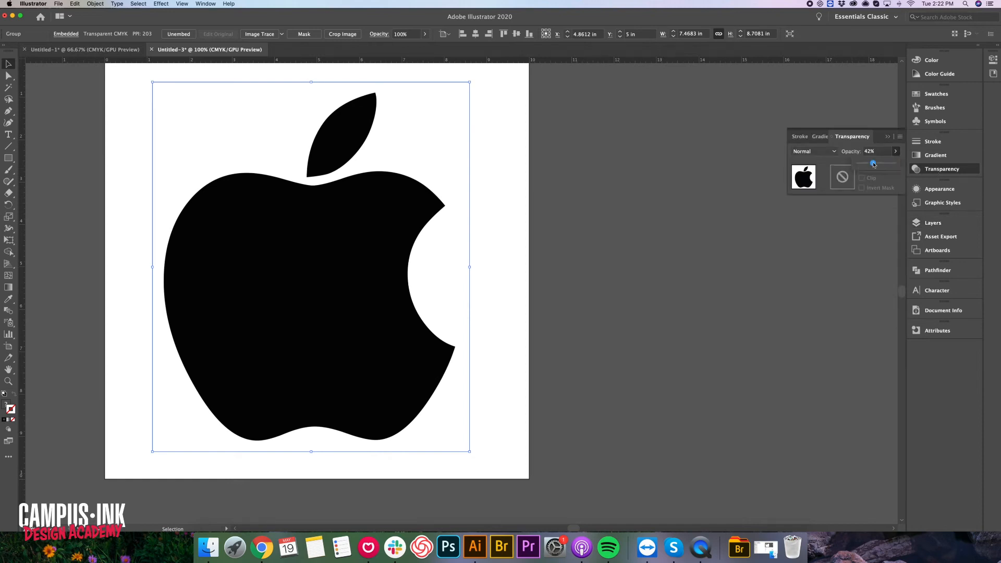
left_click_drag(874, 164, 874, 164)
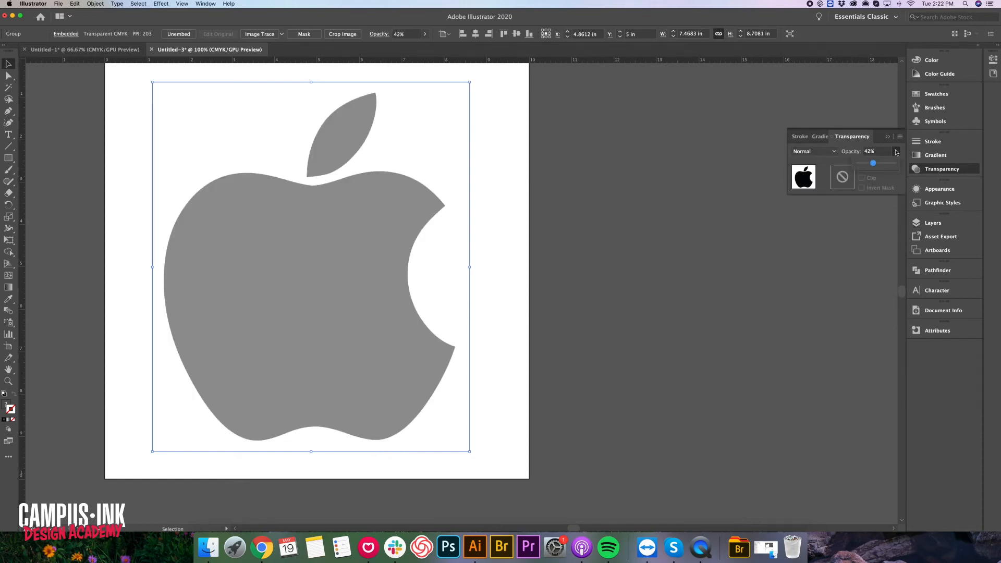
left_click(570, 170)
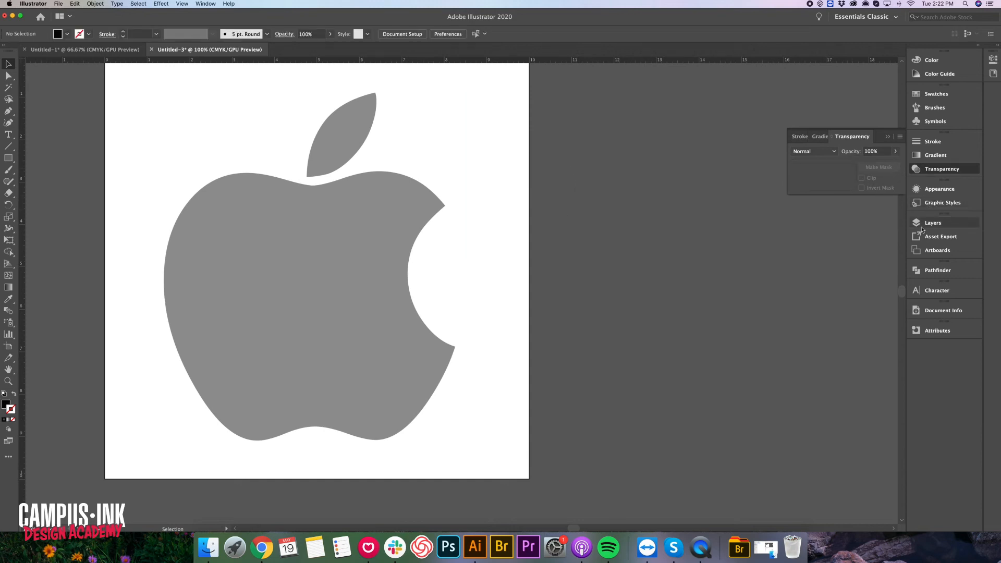
left_click(929, 223)
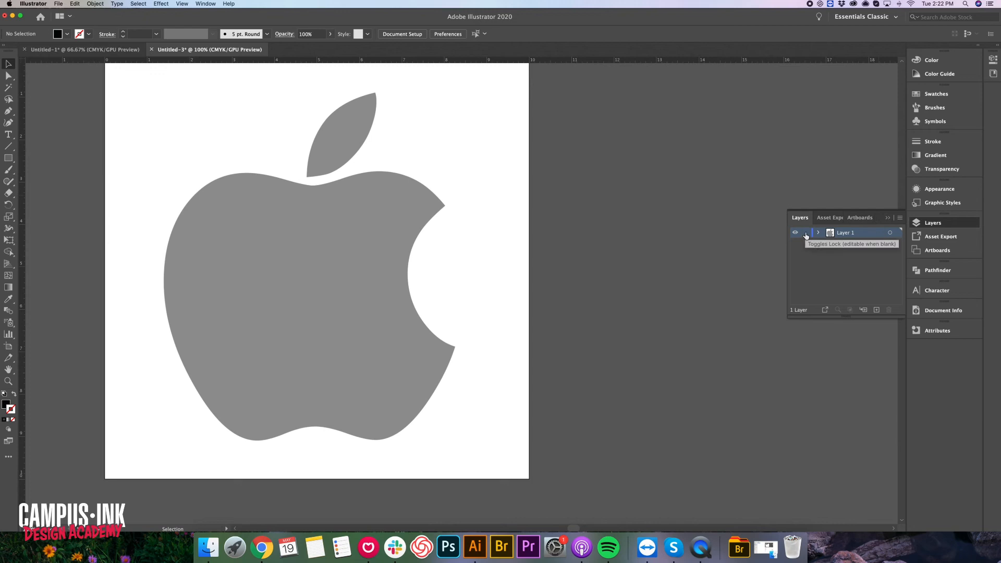
left_click(805, 233)
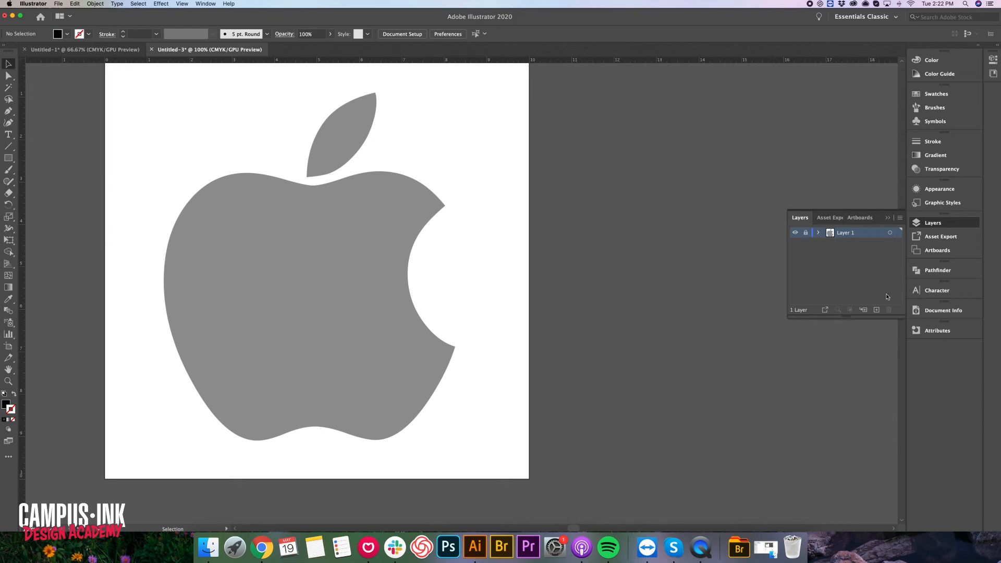
Add a new layer above the locked template and trace the apple's bite with the Pen tool, from its upper tip to its lower tip
left_click(876, 311)
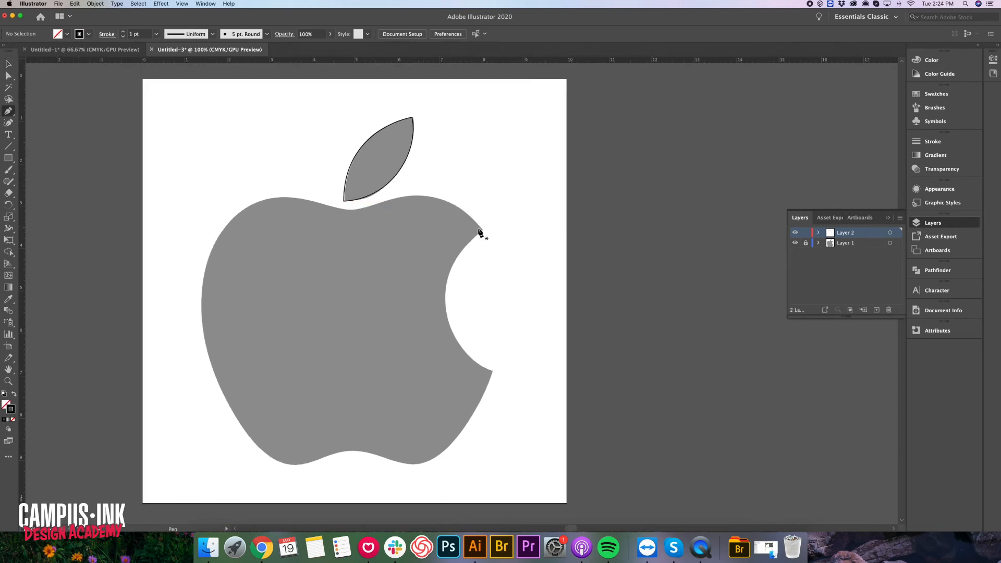
left_click(483, 231)
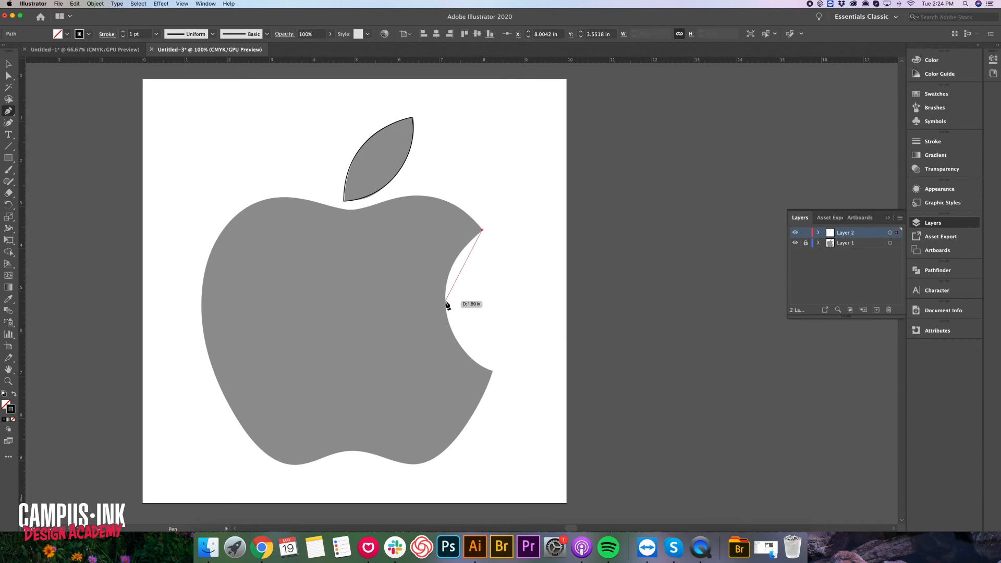
left_click_drag(446, 301, 447, 345)
left_click_drag(448, 353, 449, 351)
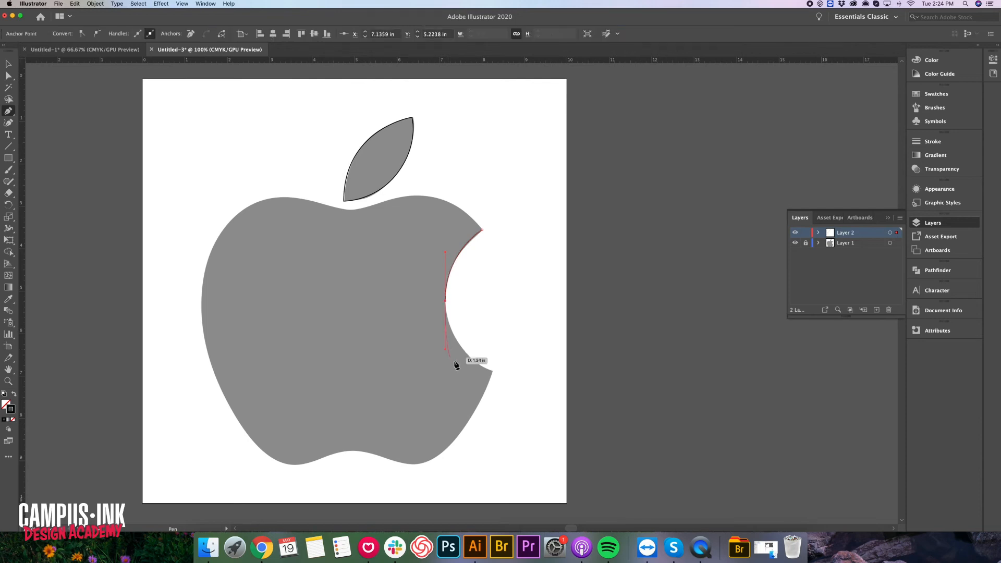
left_click(493, 372)
Continue the path with curved segments down the apple's right side and along its wavy underside to the lower-left curve
left_click(446, 450)
left_click_drag(424, 471, 418, 472)
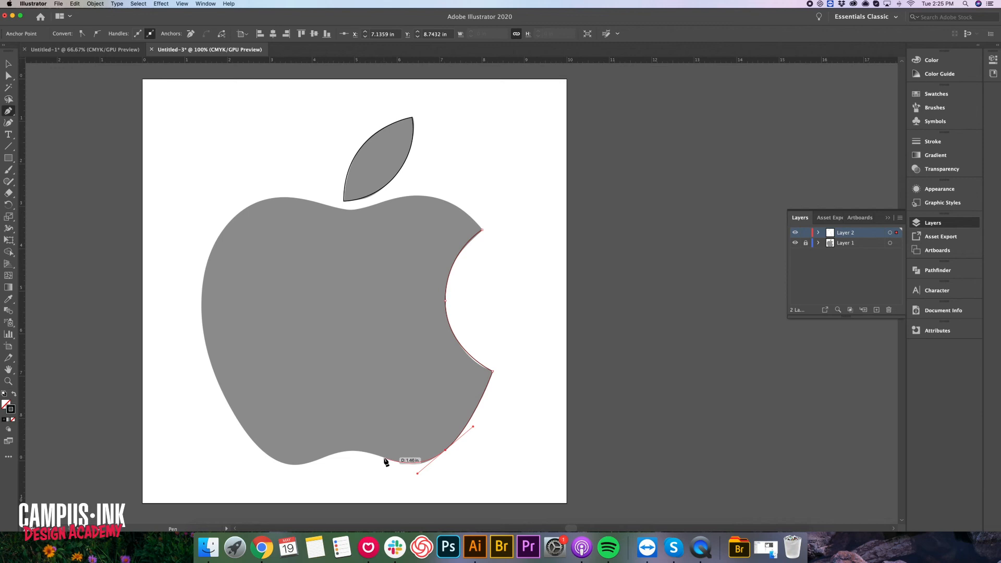
left_click(361, 452)
left_click_drag(362, 453, 299, 471)
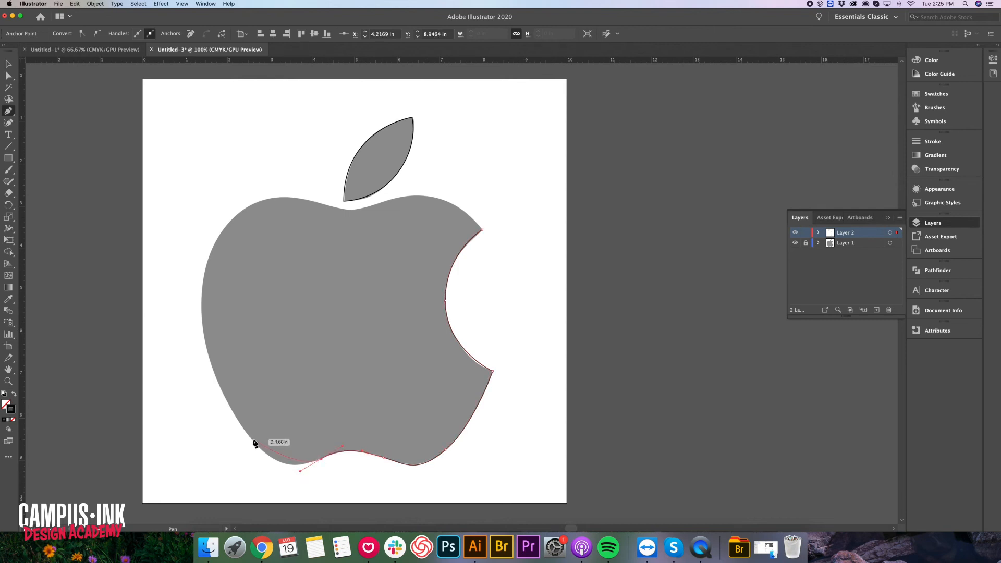
left_click_drag(251, 437, 230, 411)
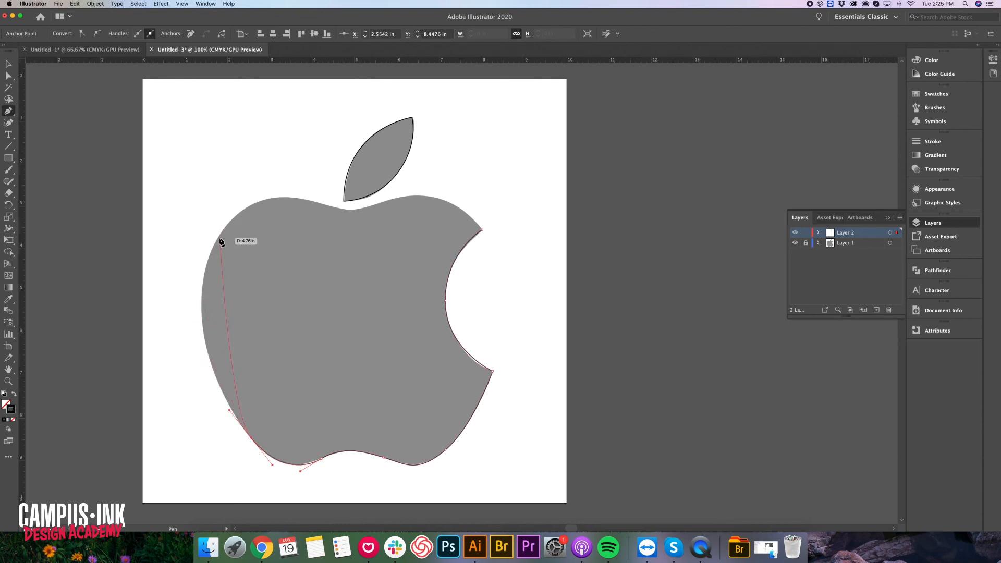
Trace the apple's left side and top edge, shortening the upper-left anchor's outgoing handle, and close the path at the bite's upper tip
left_click_drag(216, 239, 257, 150)
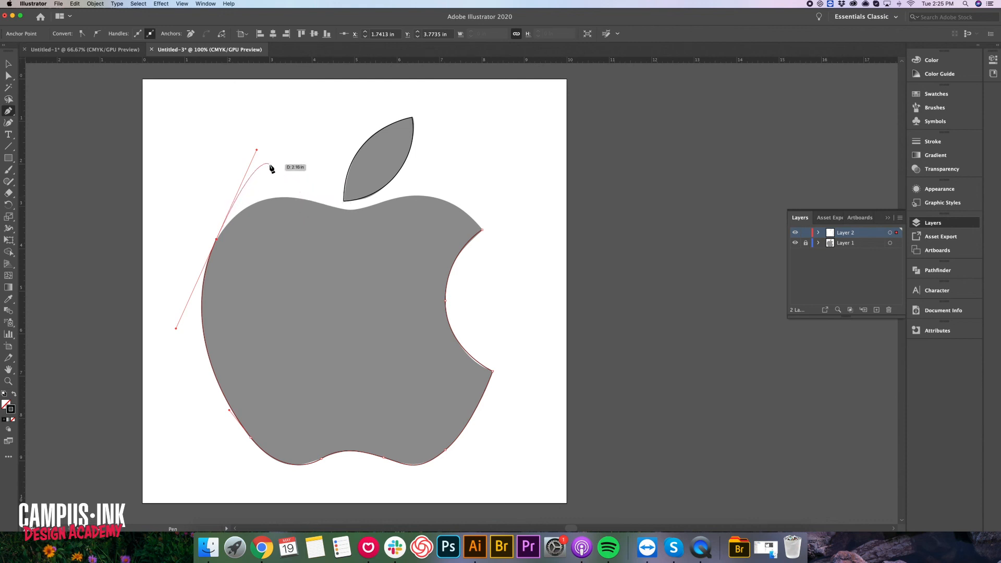
key("alt")
left_click_drag(256, 150, 241, 189)
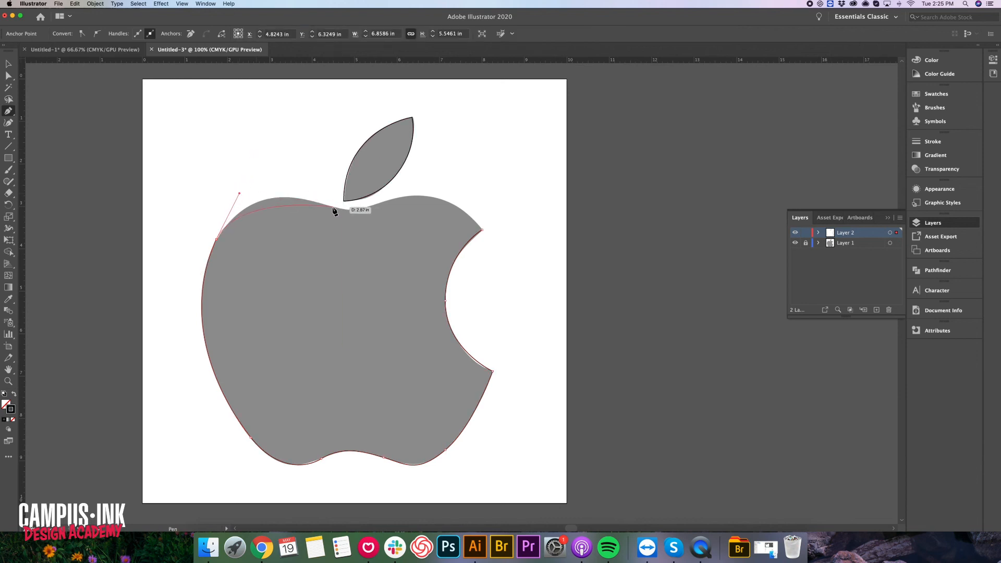
left_click_drag(325, 204, 391, 200)
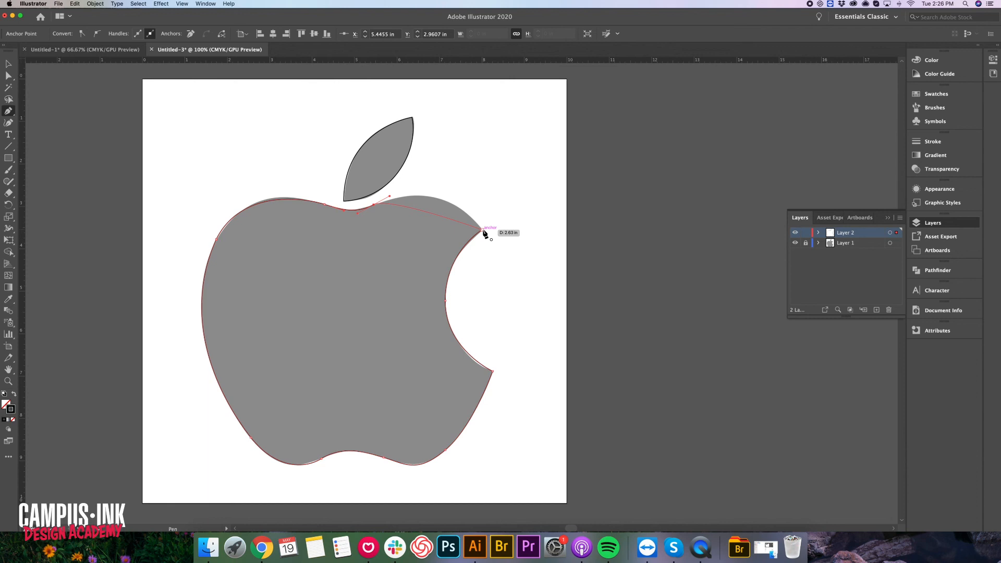
left_click_drag(481, 229, 519, 282)
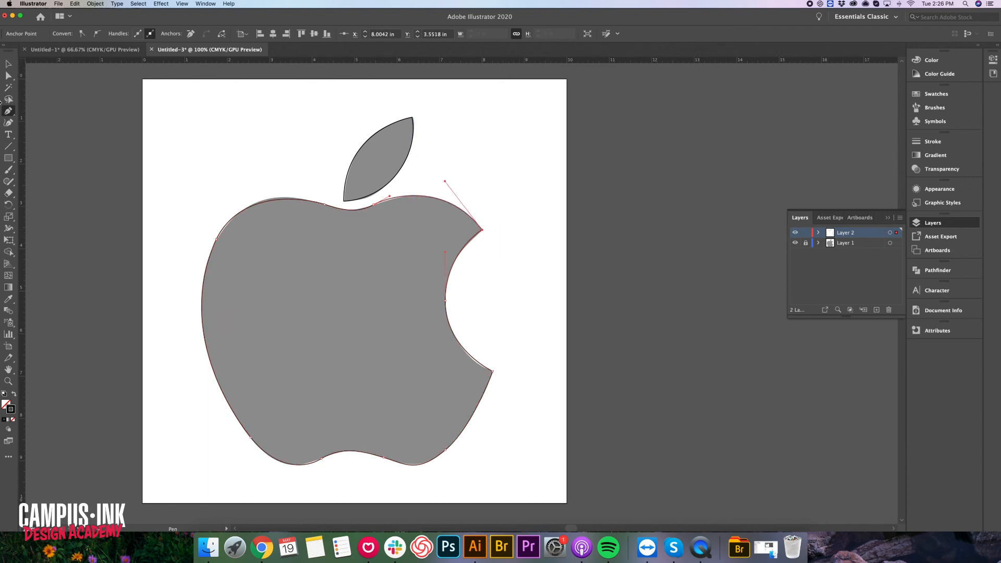
Adjust both direction handles of the upper-left anchor with Direct Selection so the outline follows the template's left shoulder
left_click(8, 76)
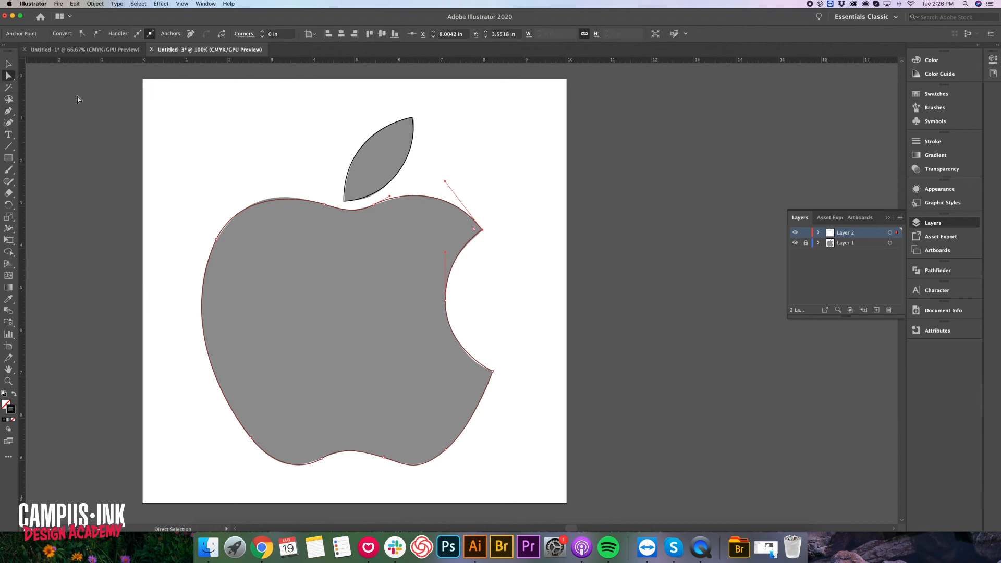
left_click(222, 228)
left_click(235, 218)
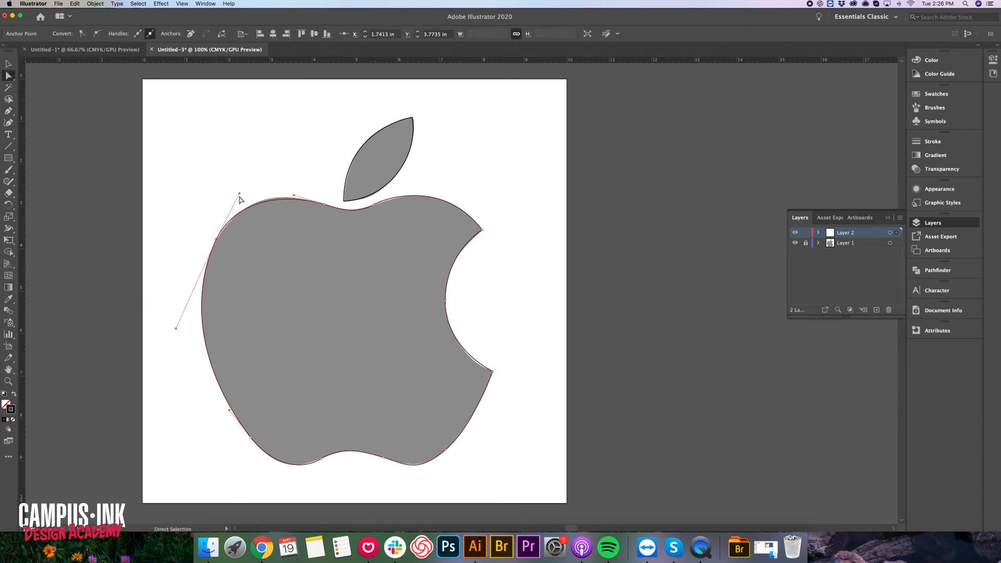
left_click_drag(240, 194, 293, 197)
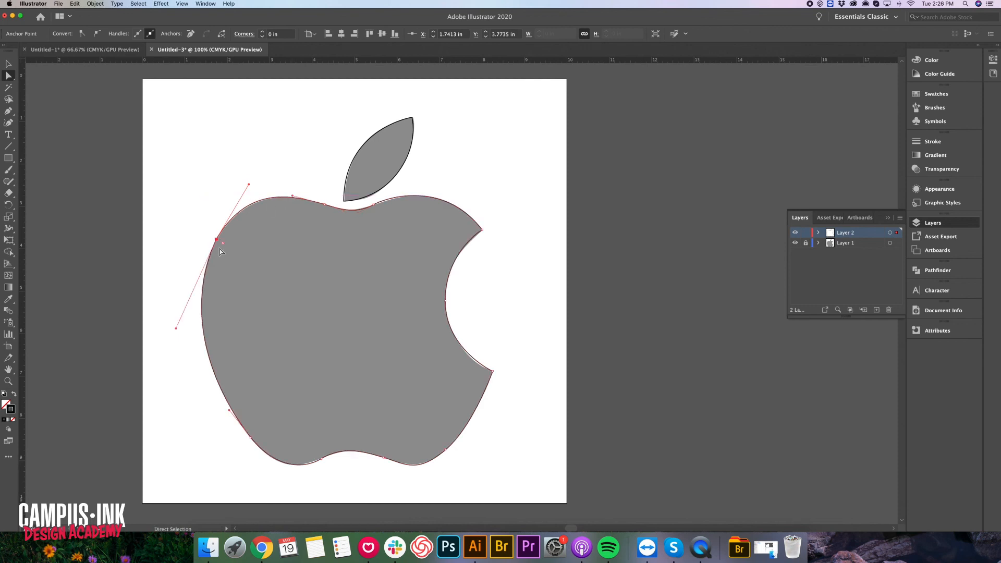
left_click_drag(176, 329, 174, 337)
left_click_drag(249, 184, 243, 189)
Fine-tune the direction handles around the lower-left anchor and the adjoining underside curve to fit the template, and deselect the path
left_click_drag(229, 410, 228, 398)
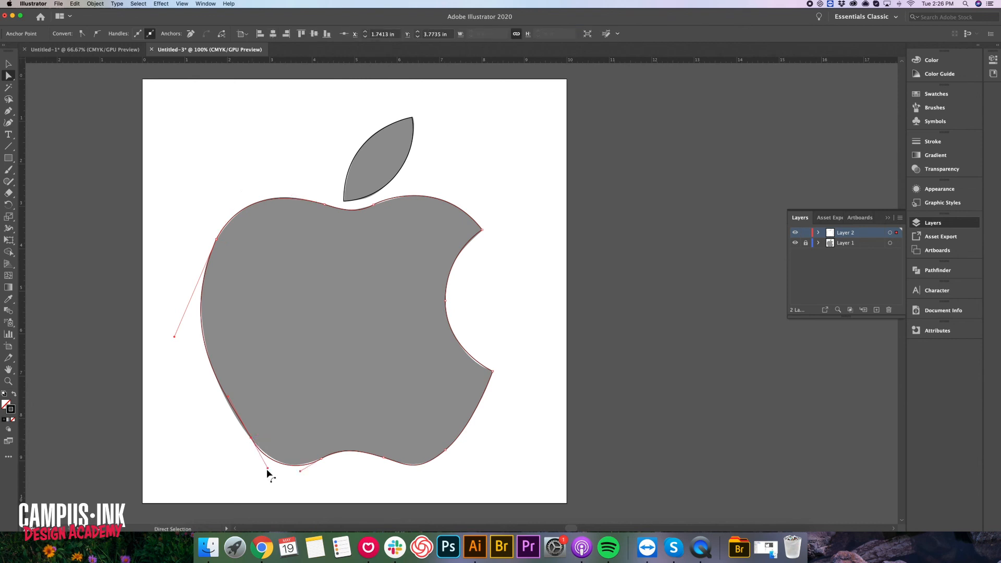
left_click_drag(267, 468, 273, 468)
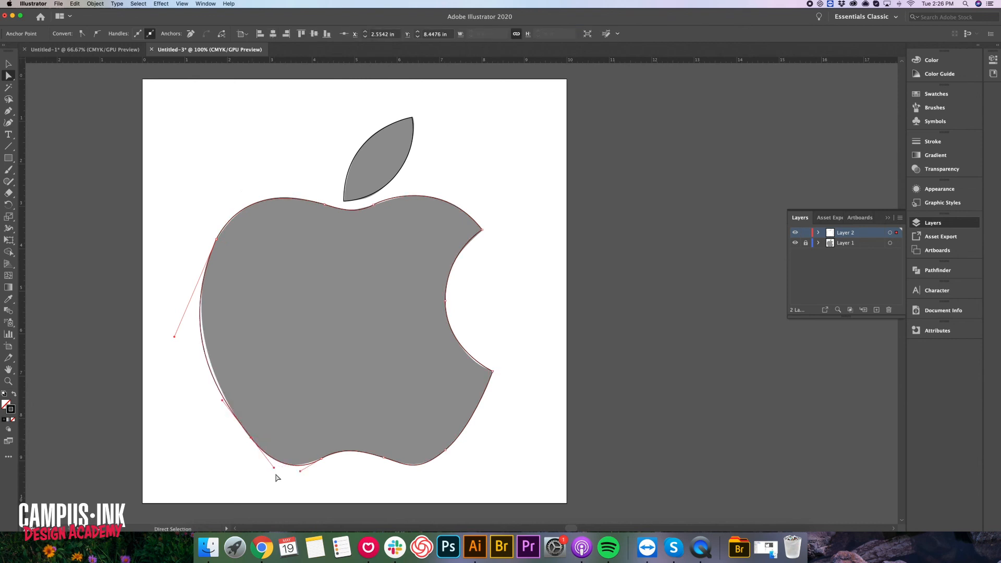
left_click_drag(222, 400, 230, 415)
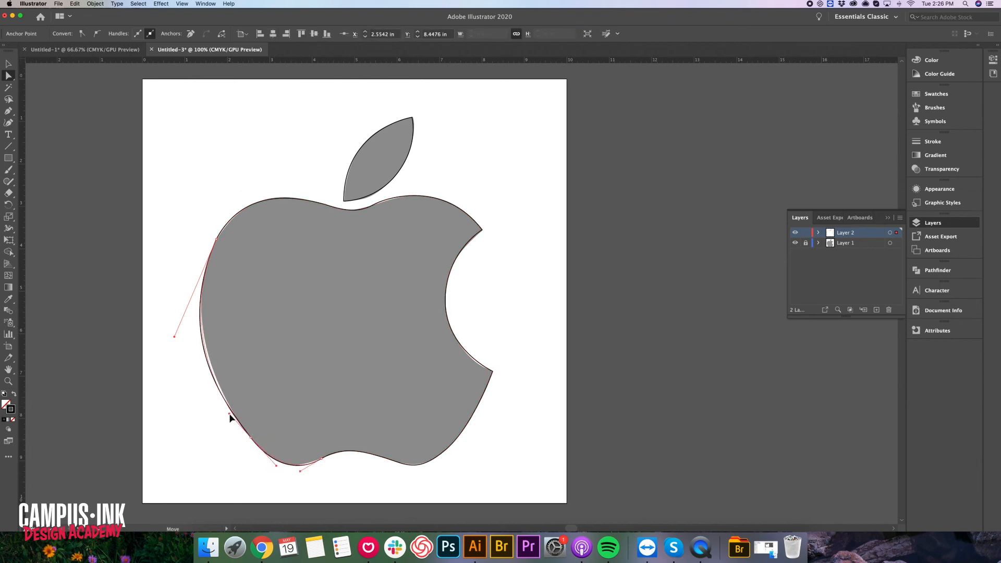
left_click_drag(301, 472, 295, 473)
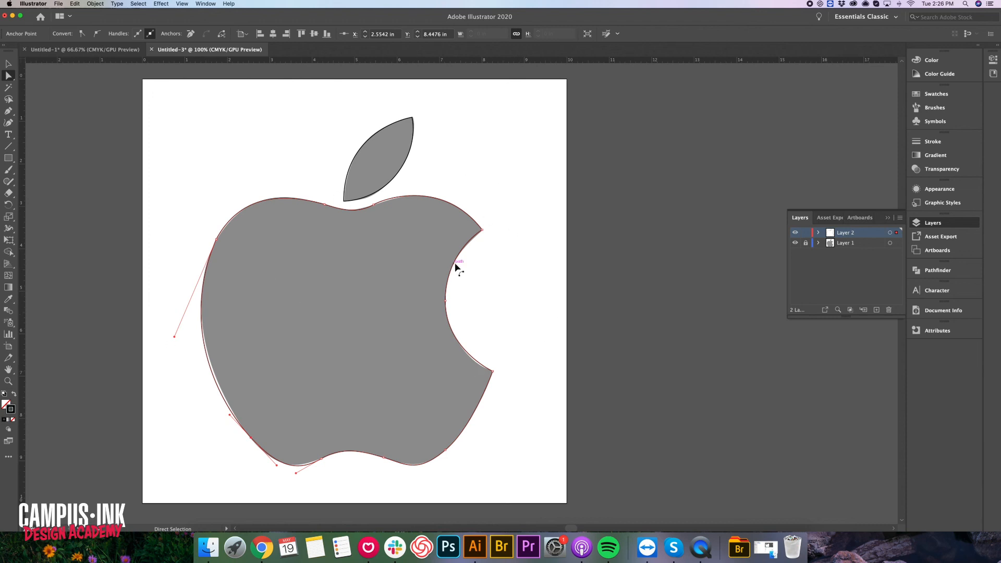
left_click(9, 64)
left_click(252, 141)
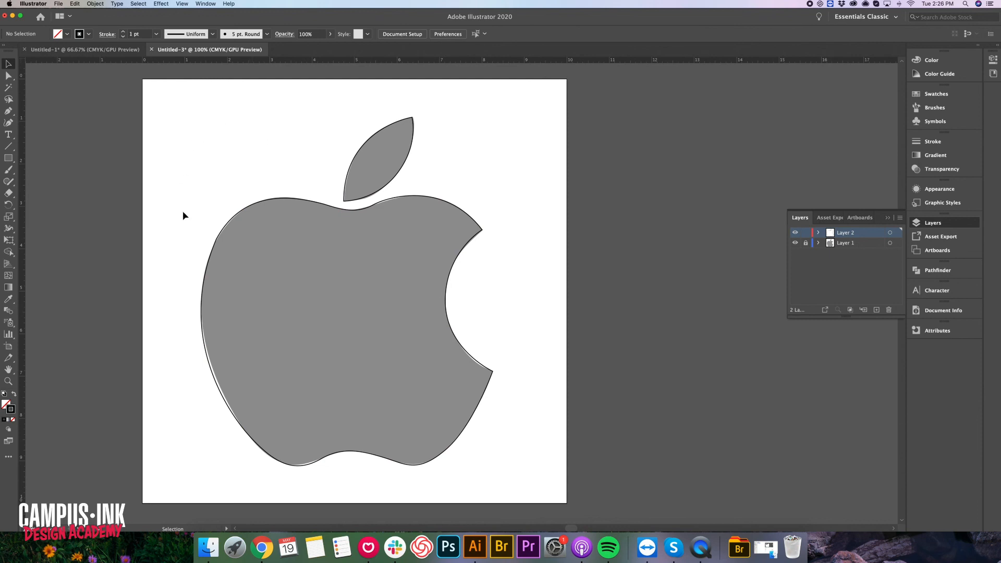